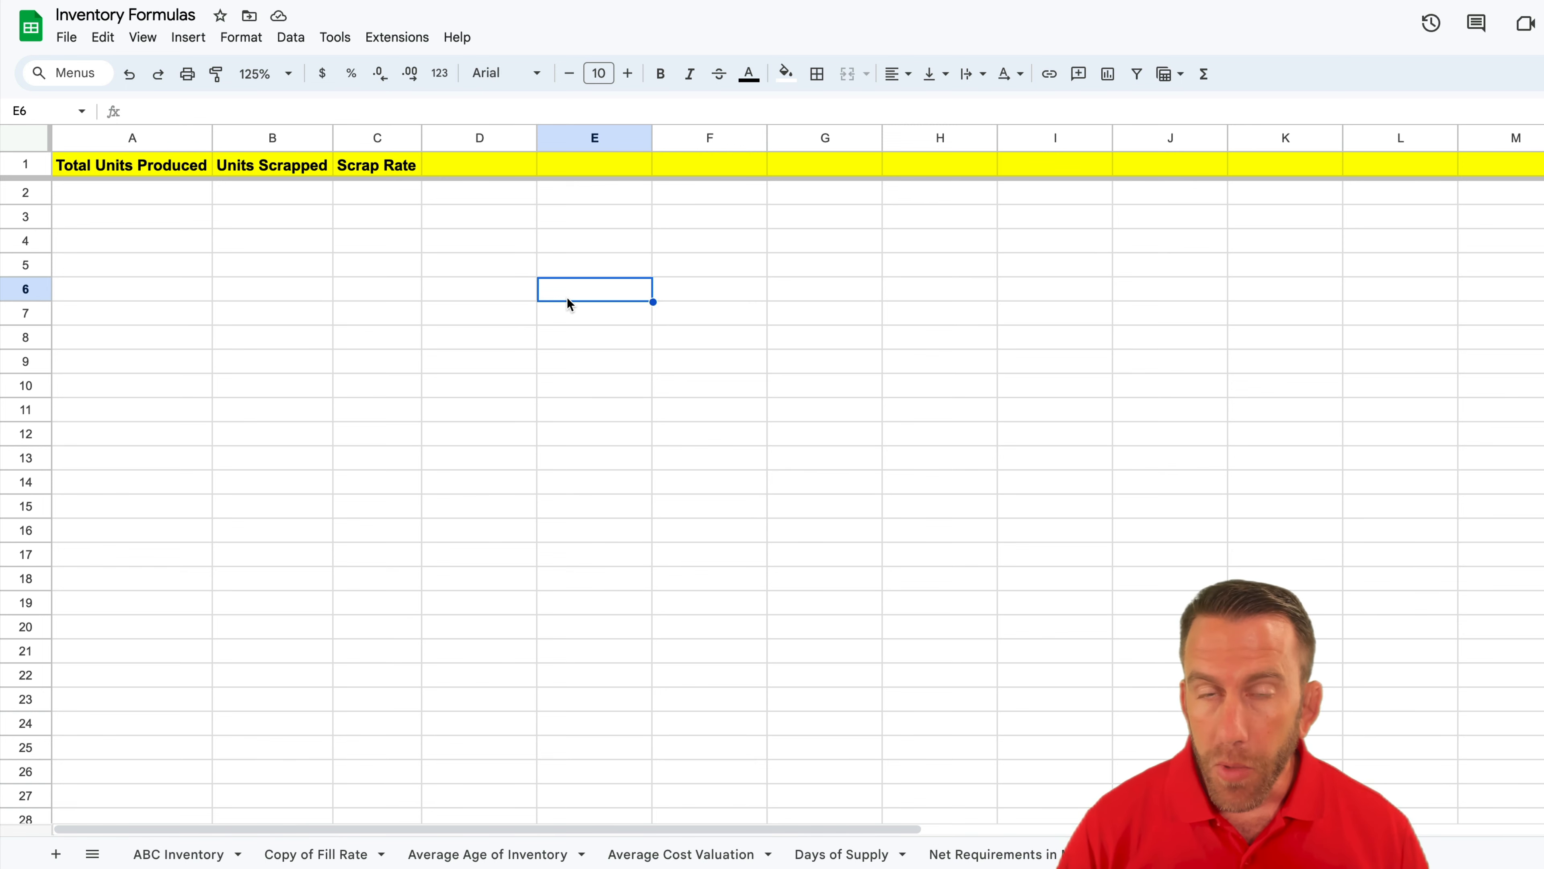
Step: Review the Total Units Produced, Units Scrapped and Scrap Rate column headings in row 1
{"action": "left_click", "coordinate": [704, 298]}
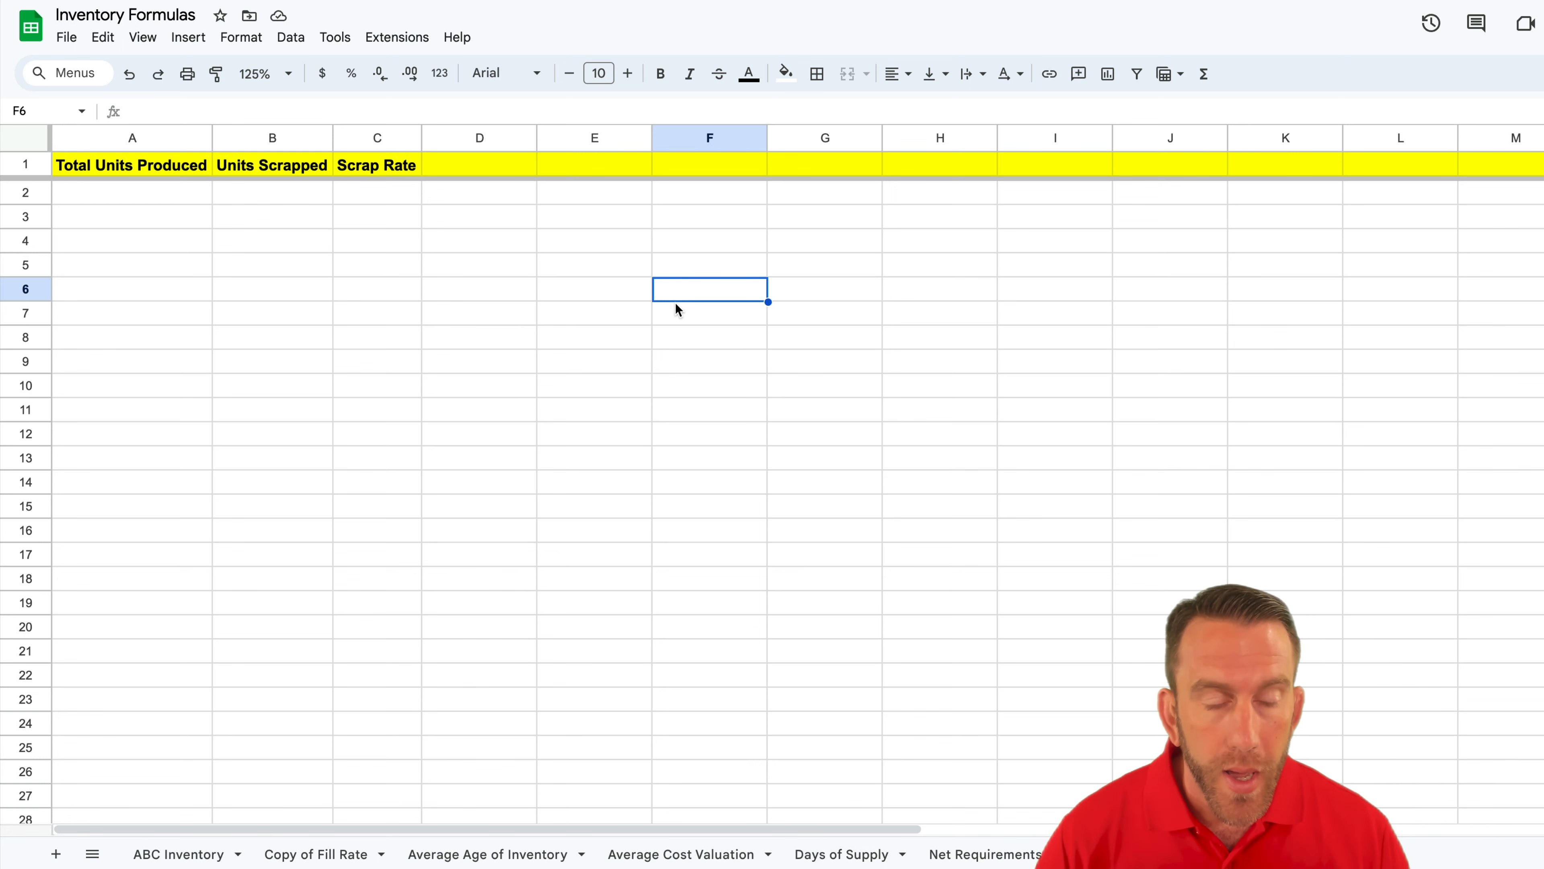
{"action": "left_click", "coordinate": [566, 295]}
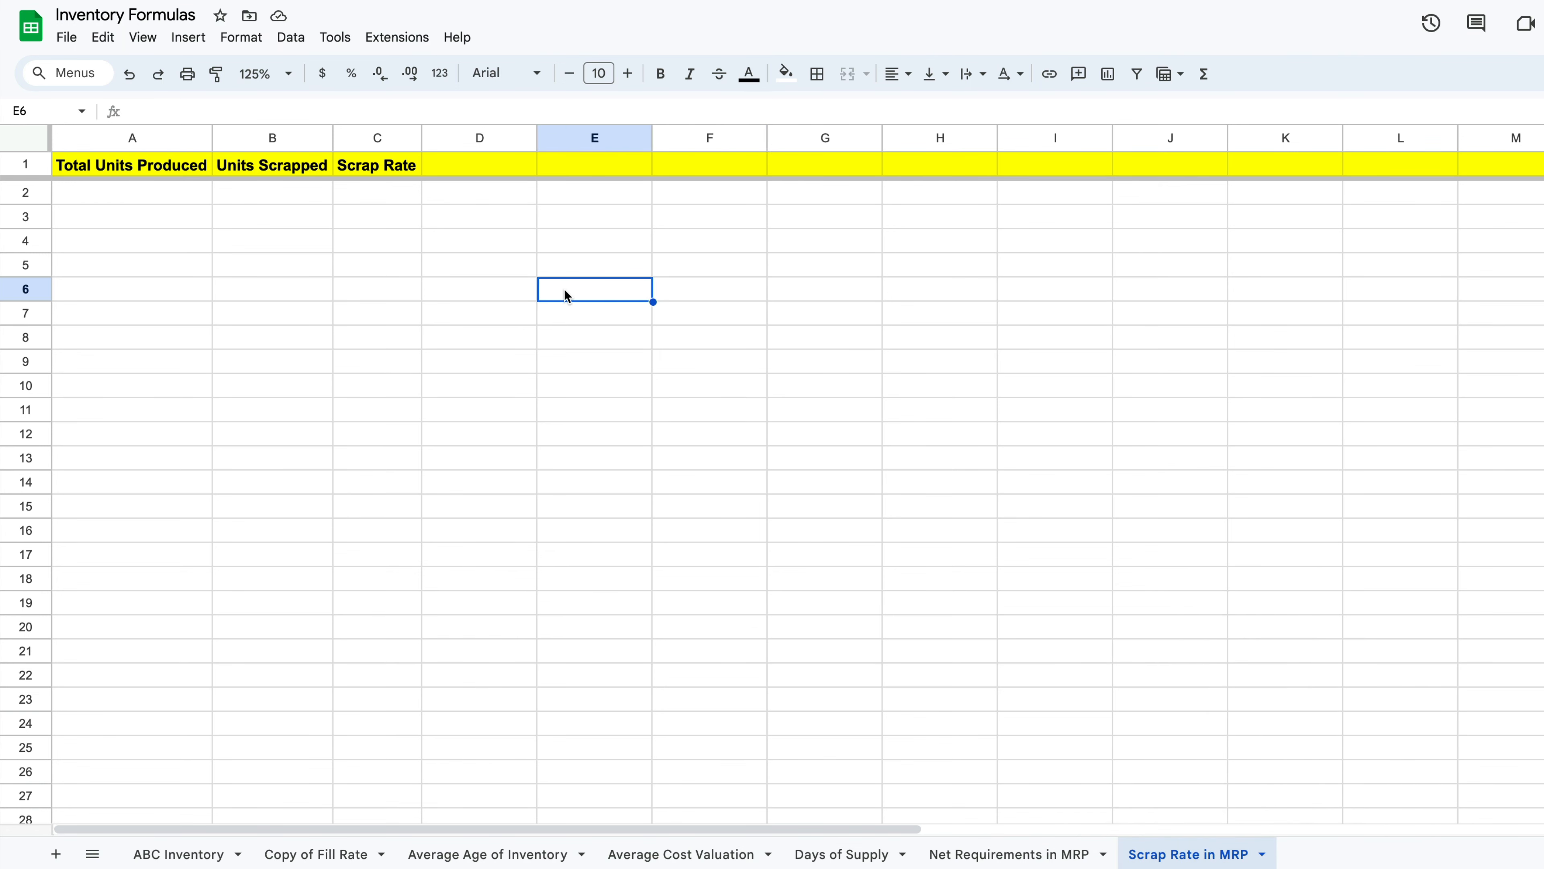
{"action": "left_click", "coordinate": [161, 174]}
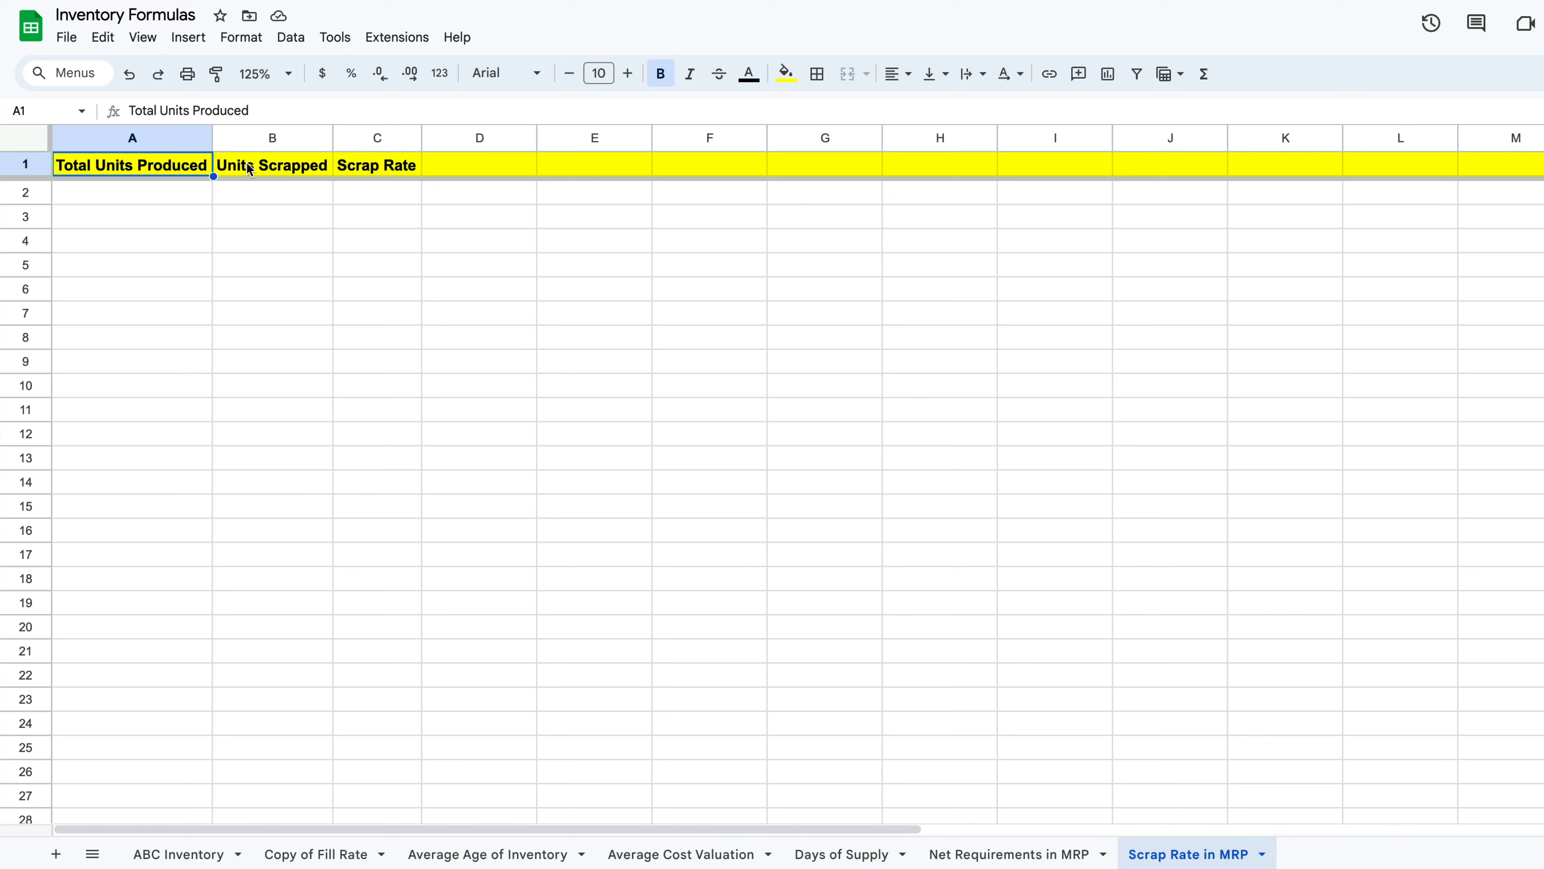
{"action": "left_click", "coordinate": [273, 169]}
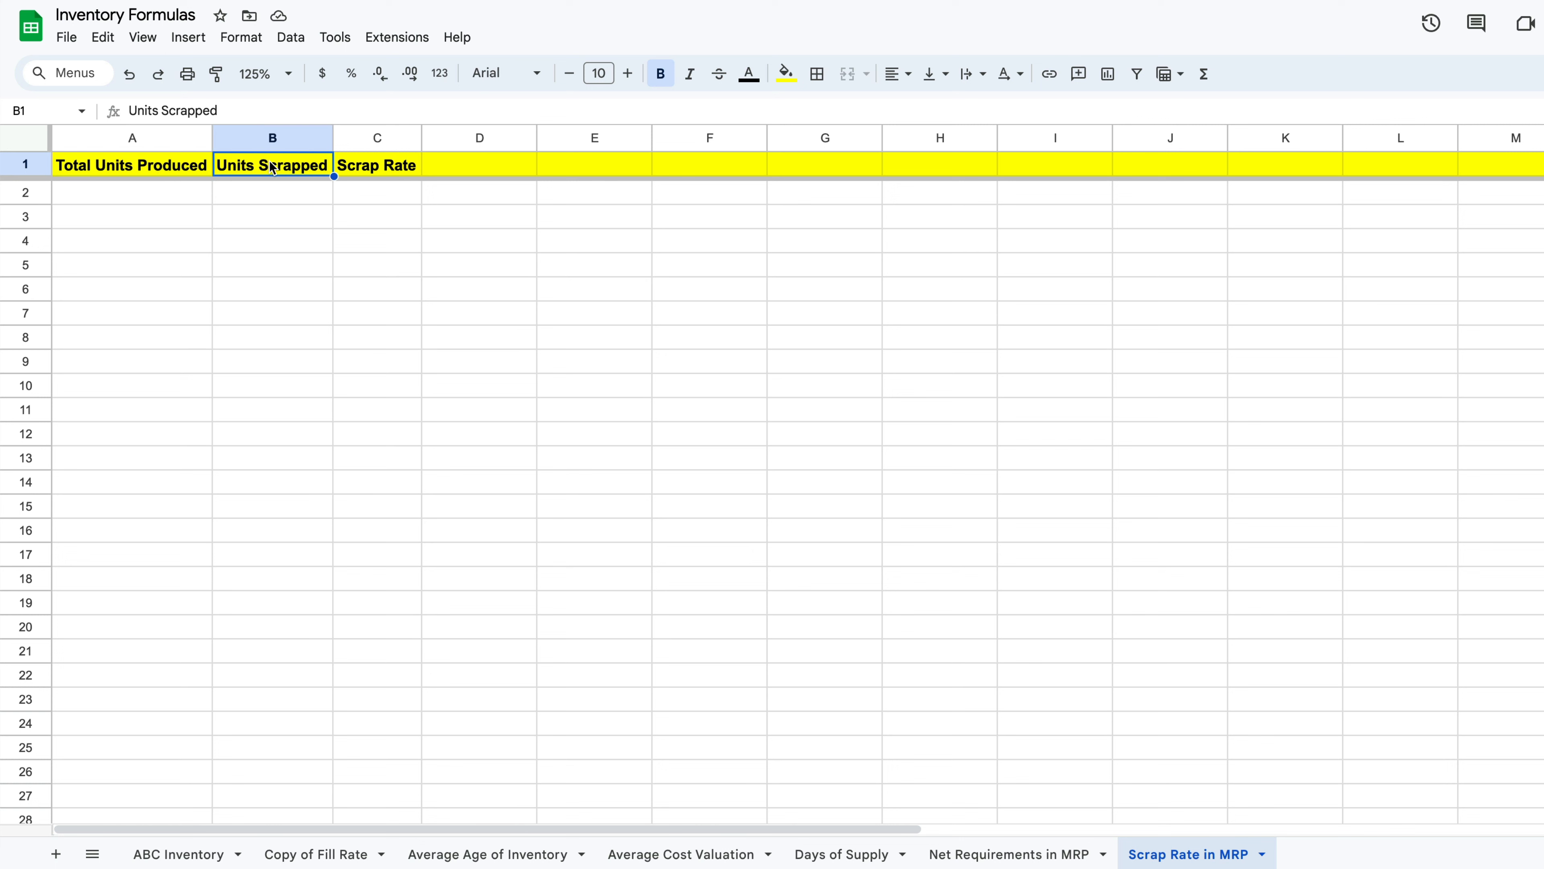
{"action": "left_click", "coordinate": [375, 172]}
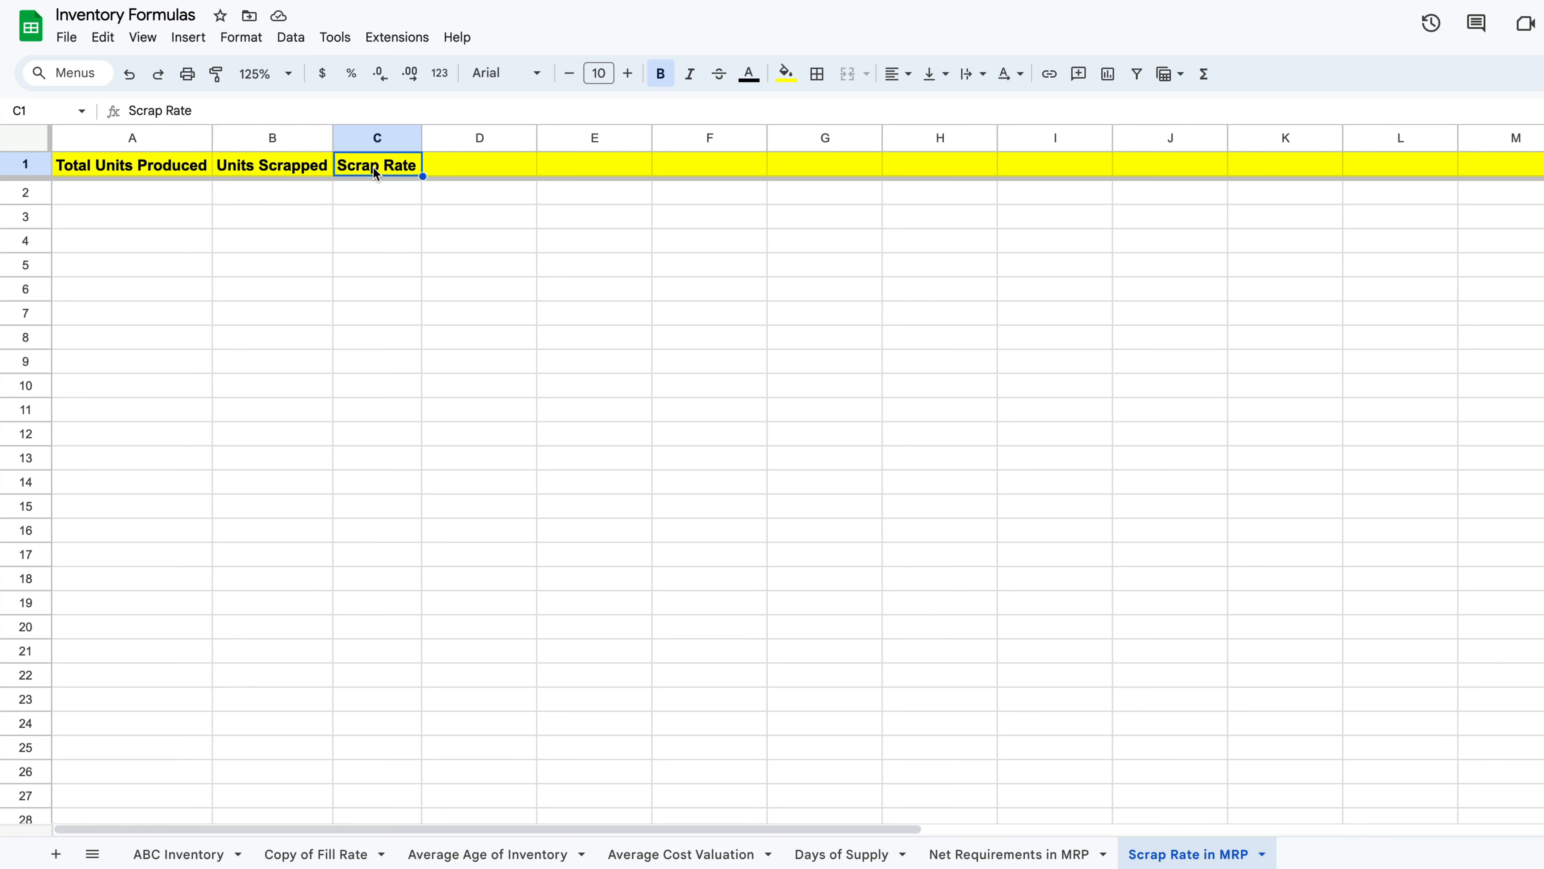
{"action": "left_click", "coordinate": [378, 139]}
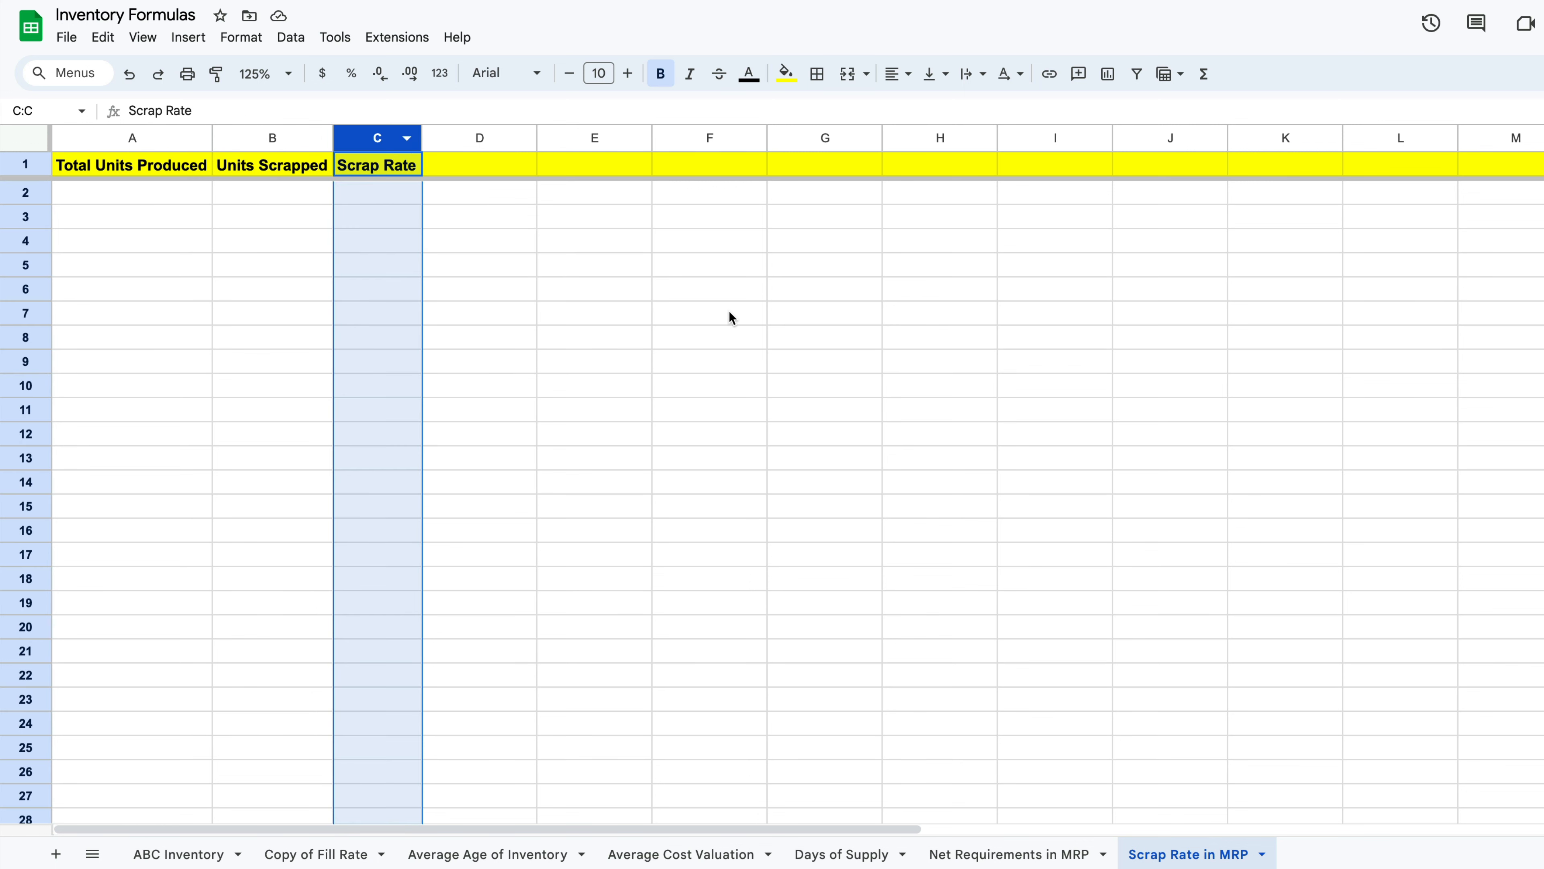
{"action": "left_click", "coordinate": [731, 316]}
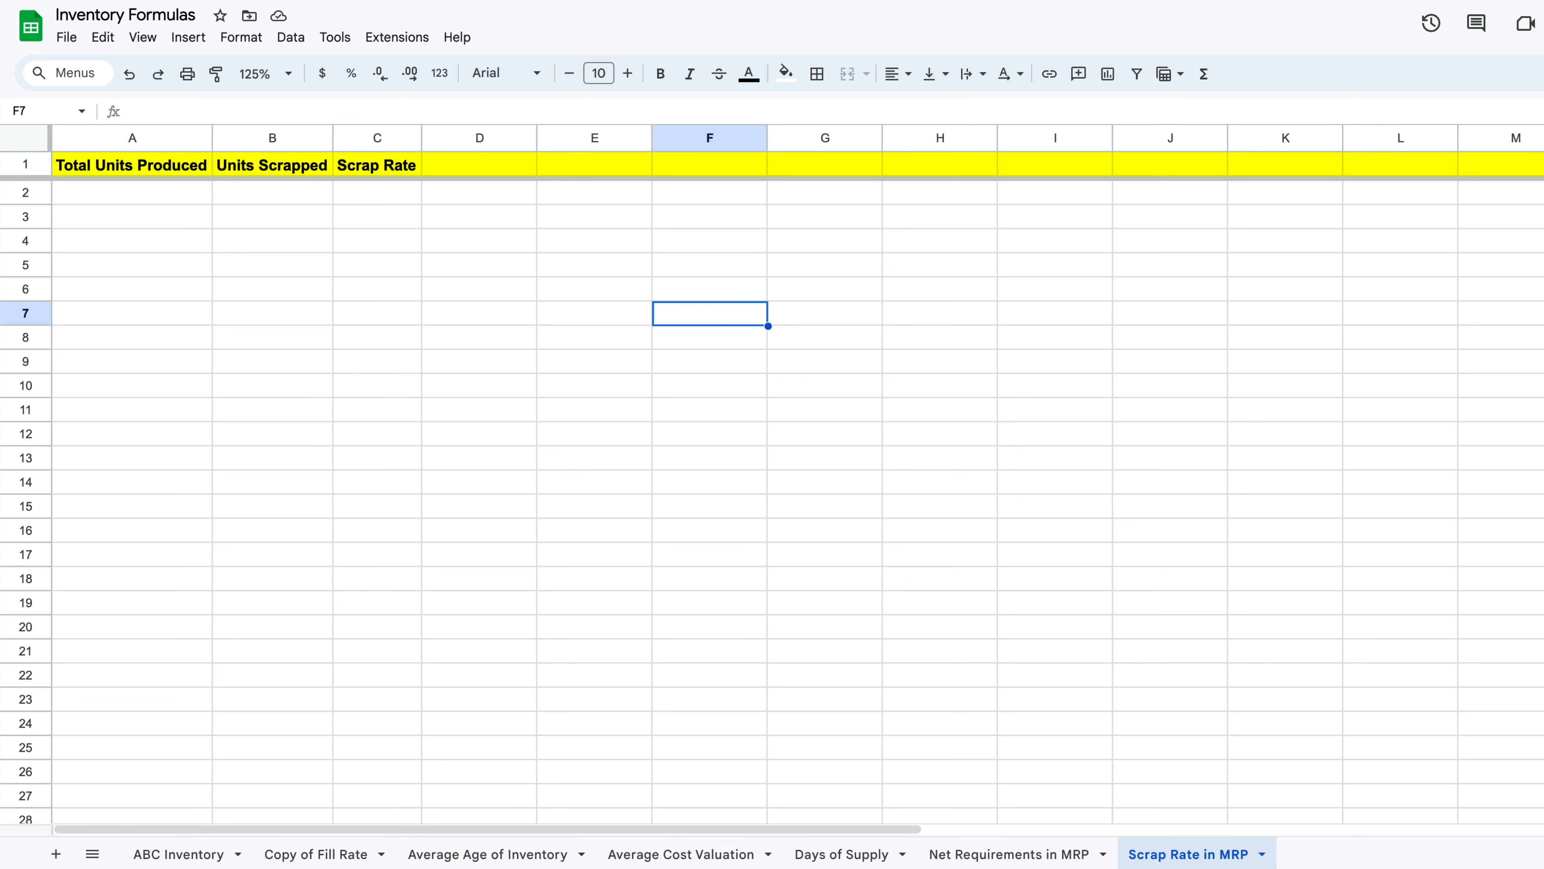
{"action": "left_click", "coordinate": [1024, 395]}
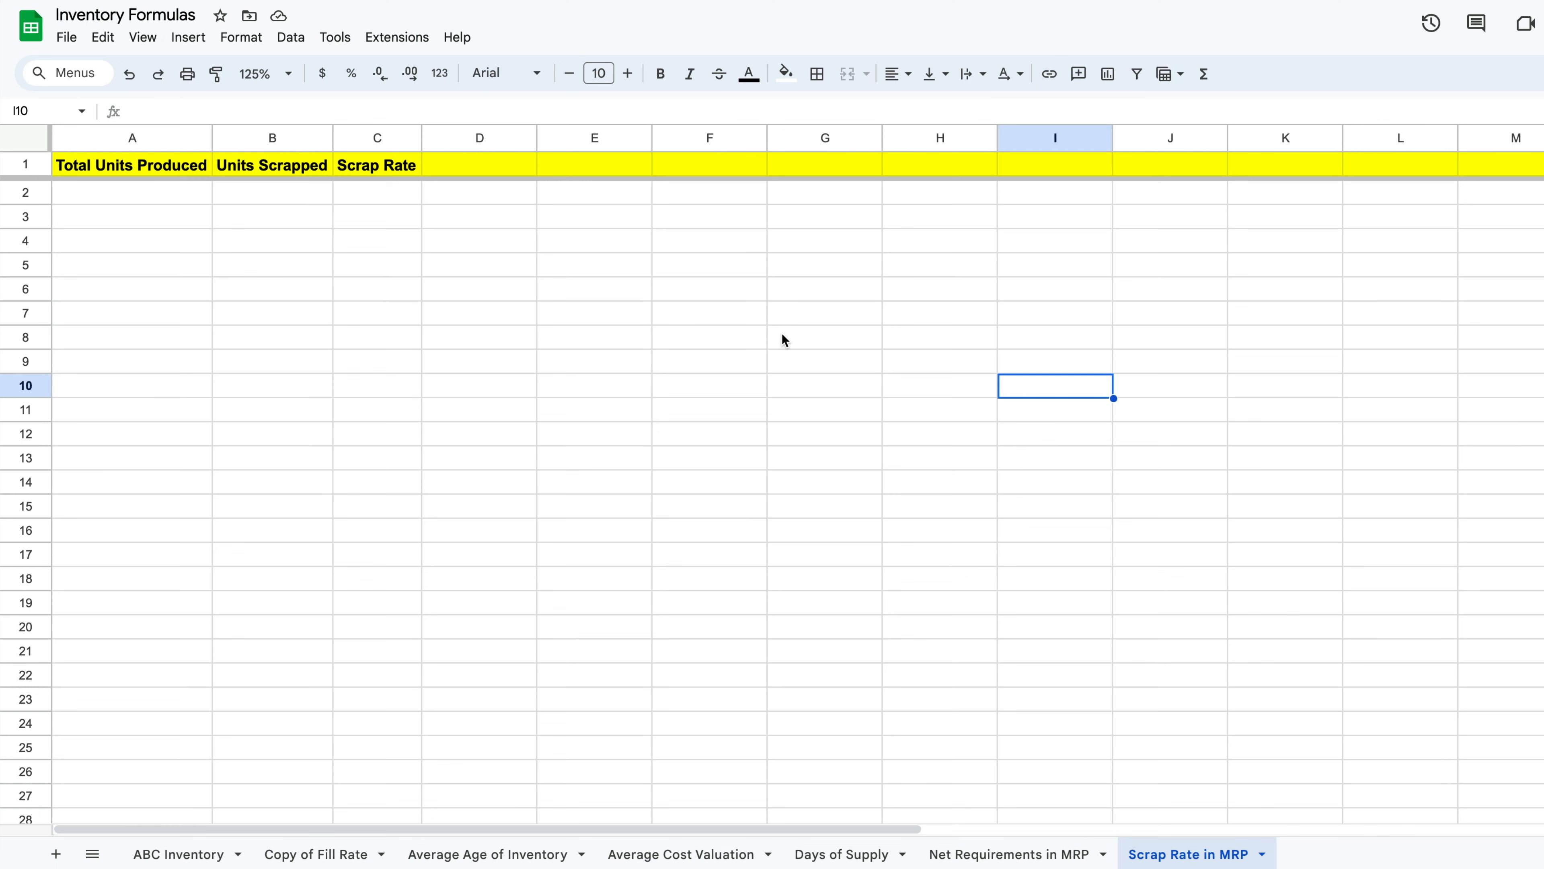
Step: Enter 1000 as total units produced in A2 and 50 as units scrapped in B2
{"action": "left_click", "coordinate": [134, 199]}
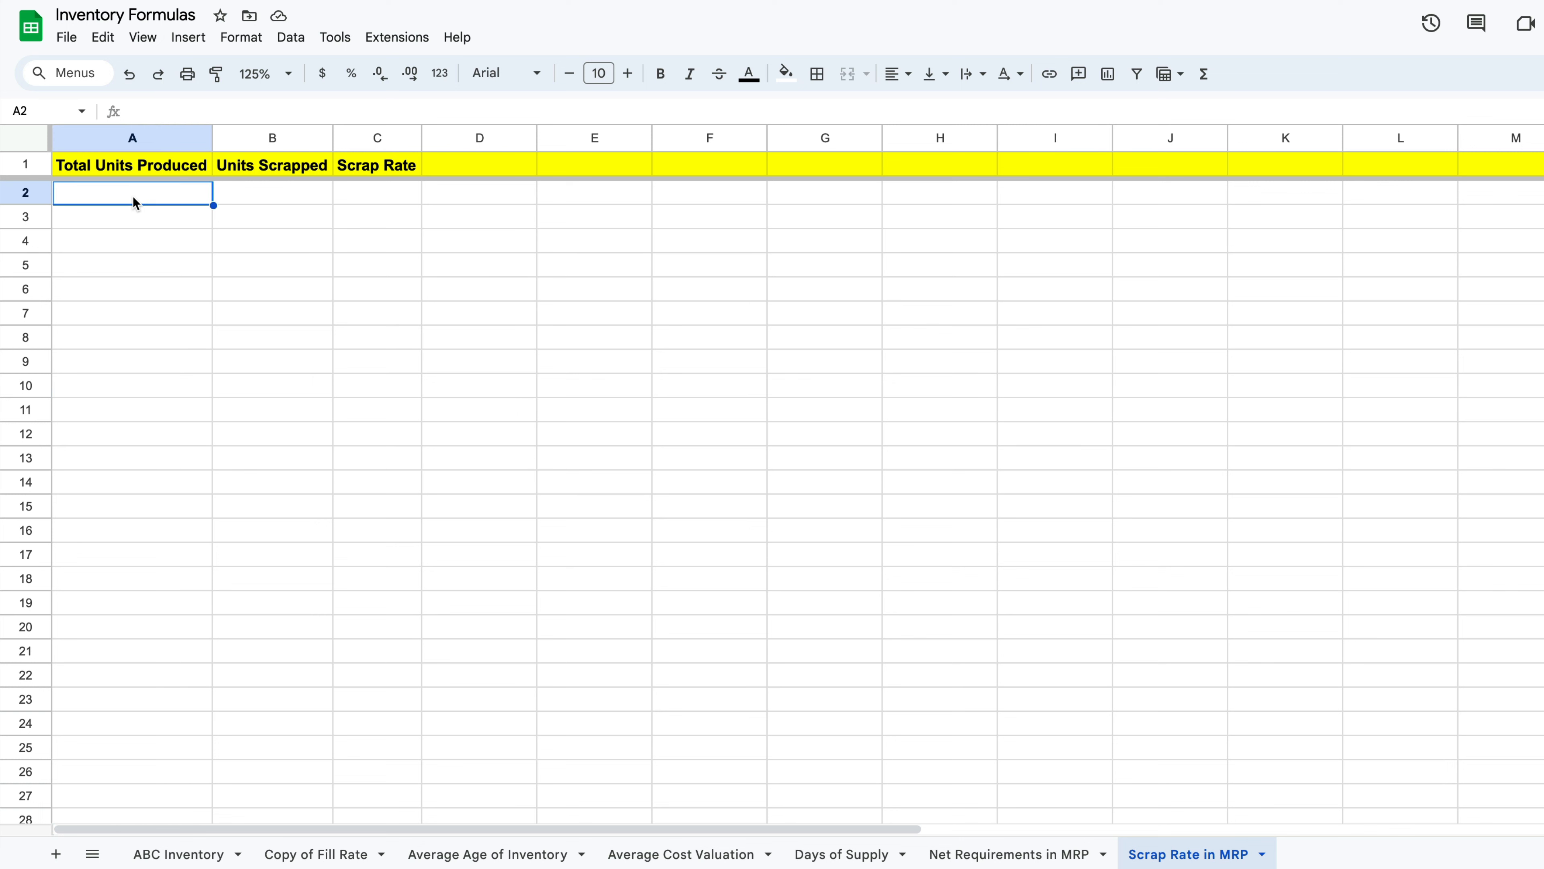
{"action": "type", "text": "1000"}
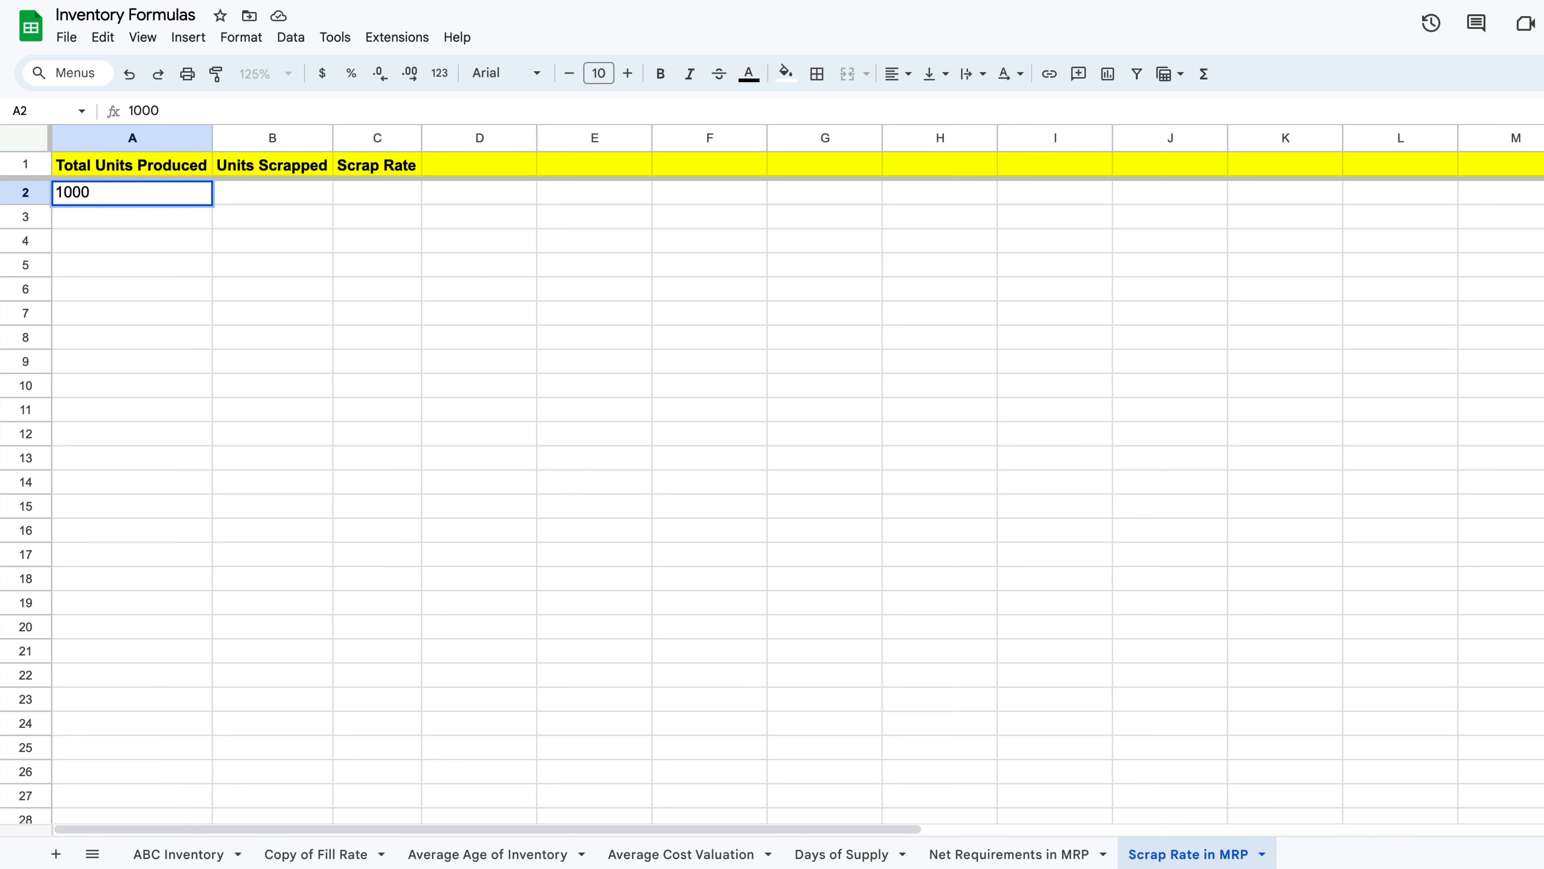
{"action": "key", "text": "Tab"}
{"action": "type", "text": "50"}
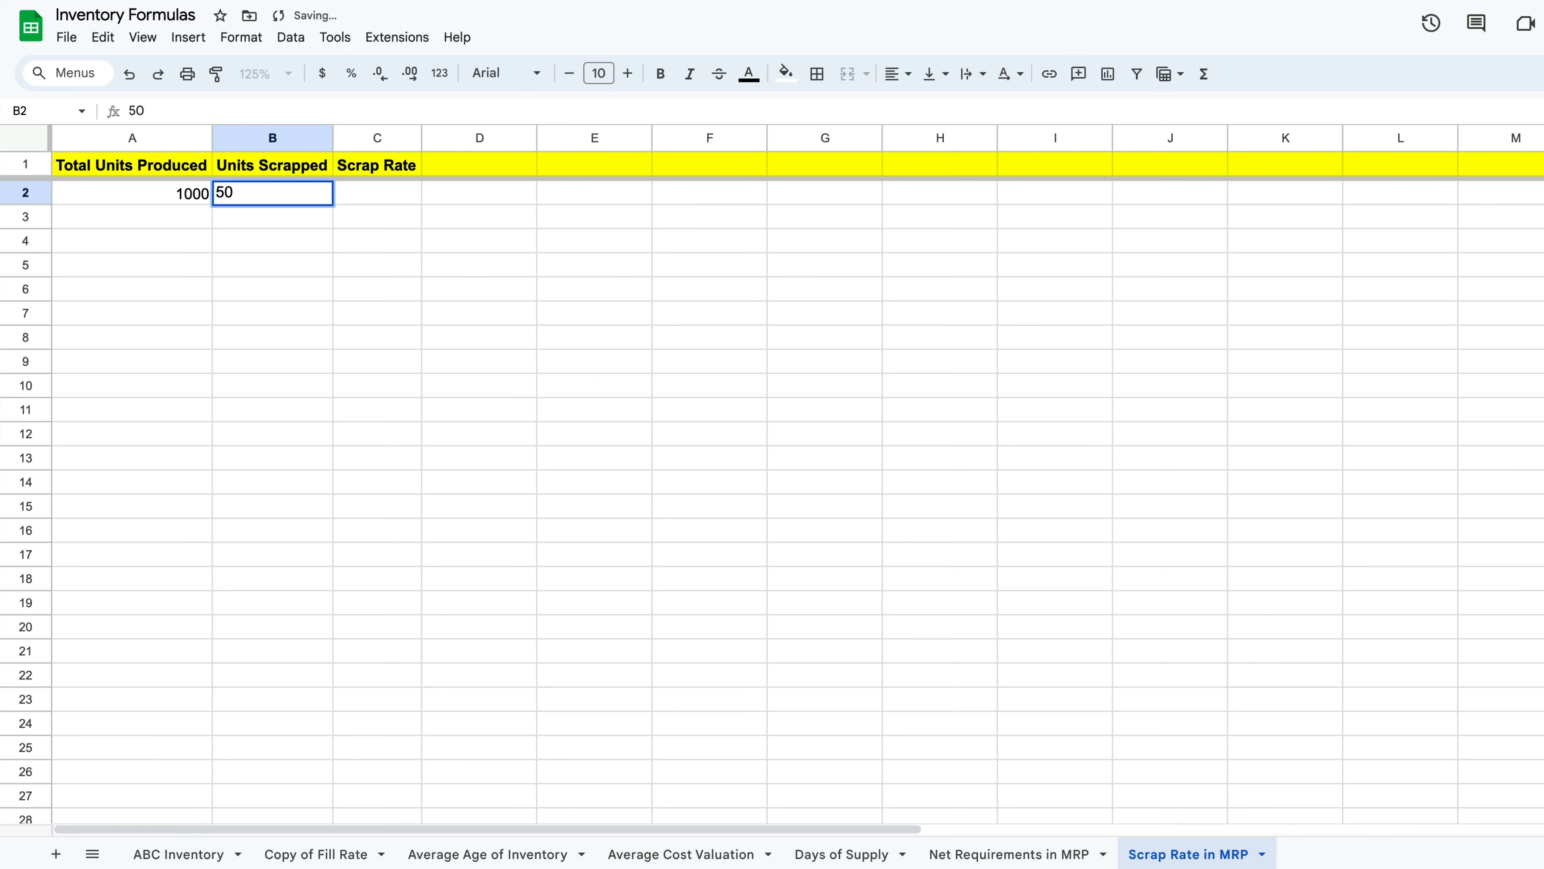
{"action": "key", "text": "Tab"}
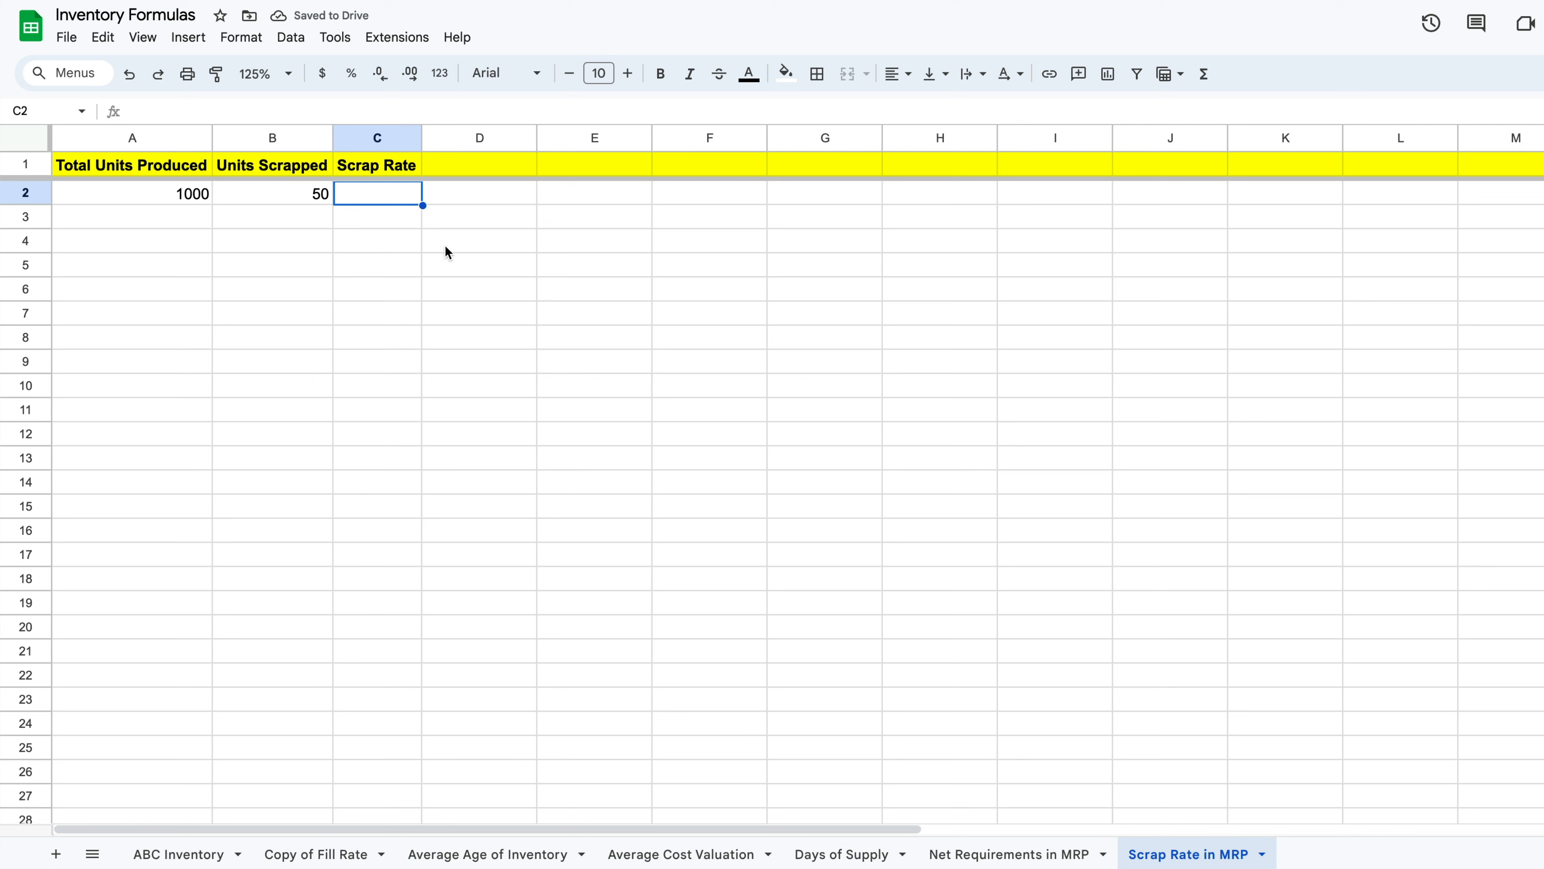
{"action": "left_click", "coordinate": [452, 259]}
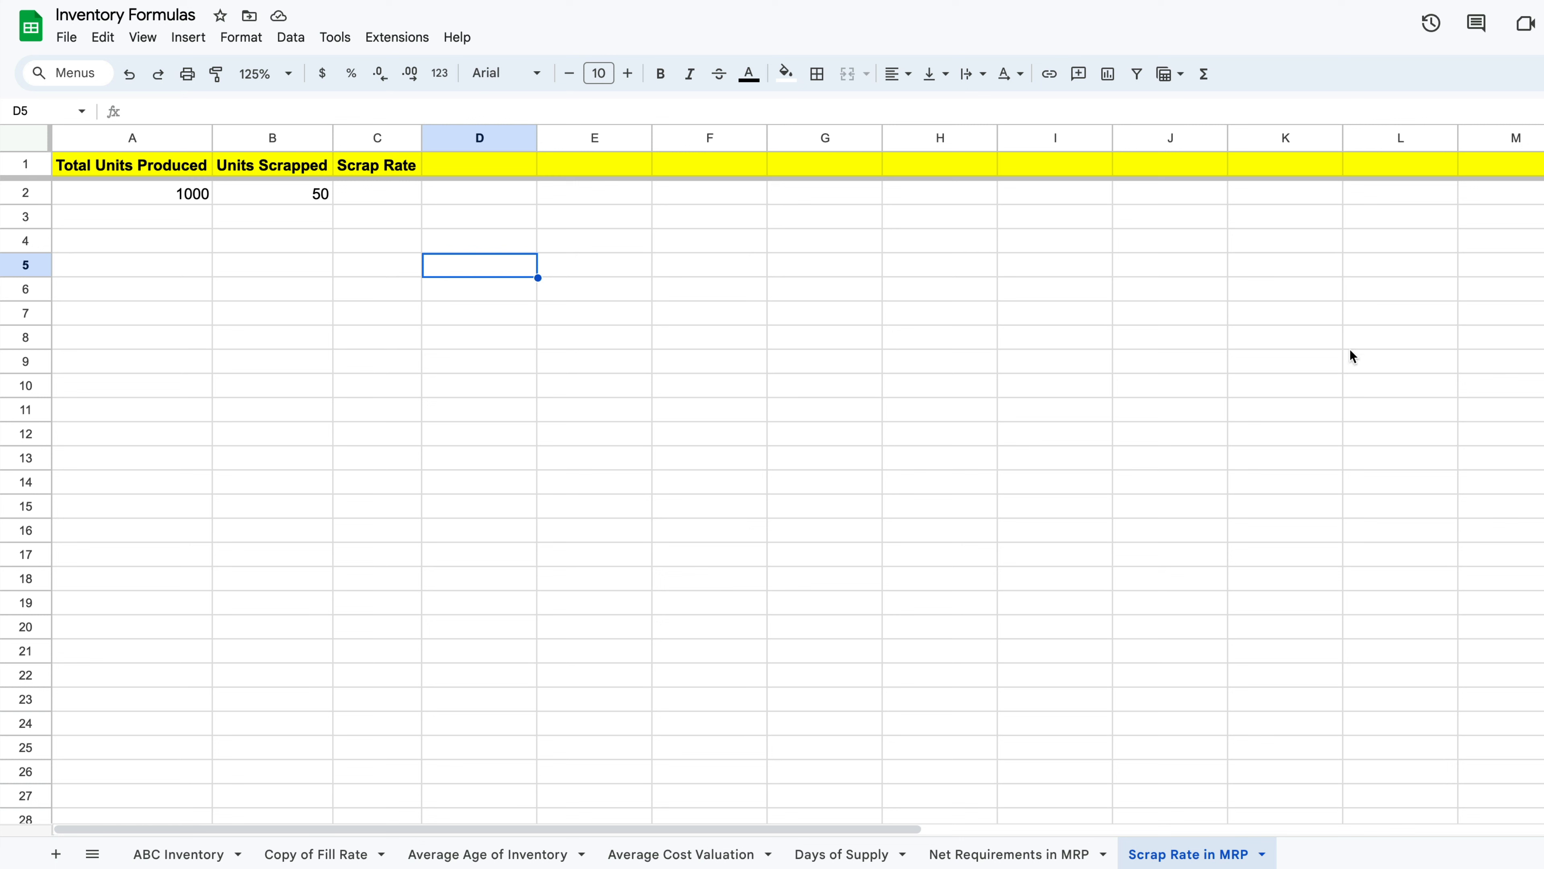
{"action": "left_click", "coordinate": [1117, 338]}
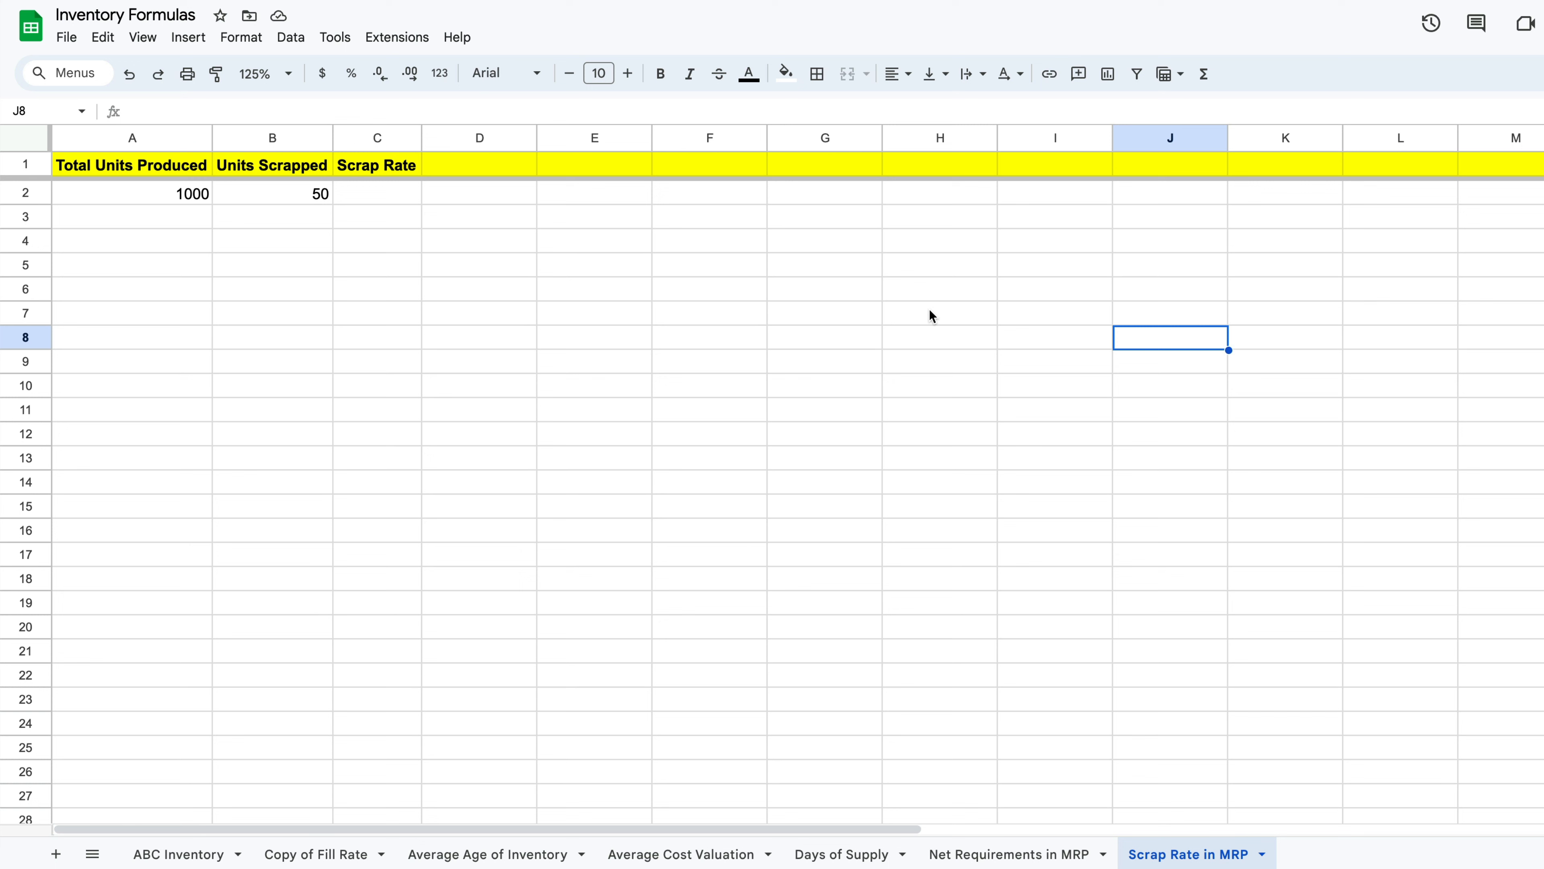
{"action": "left_click", "coordinate": [882, 343]}
Step: Calculate the scrap rate in cell C2 with the formula =B2/A2
{"action": "left_click", "coordinate": [398, 200]}
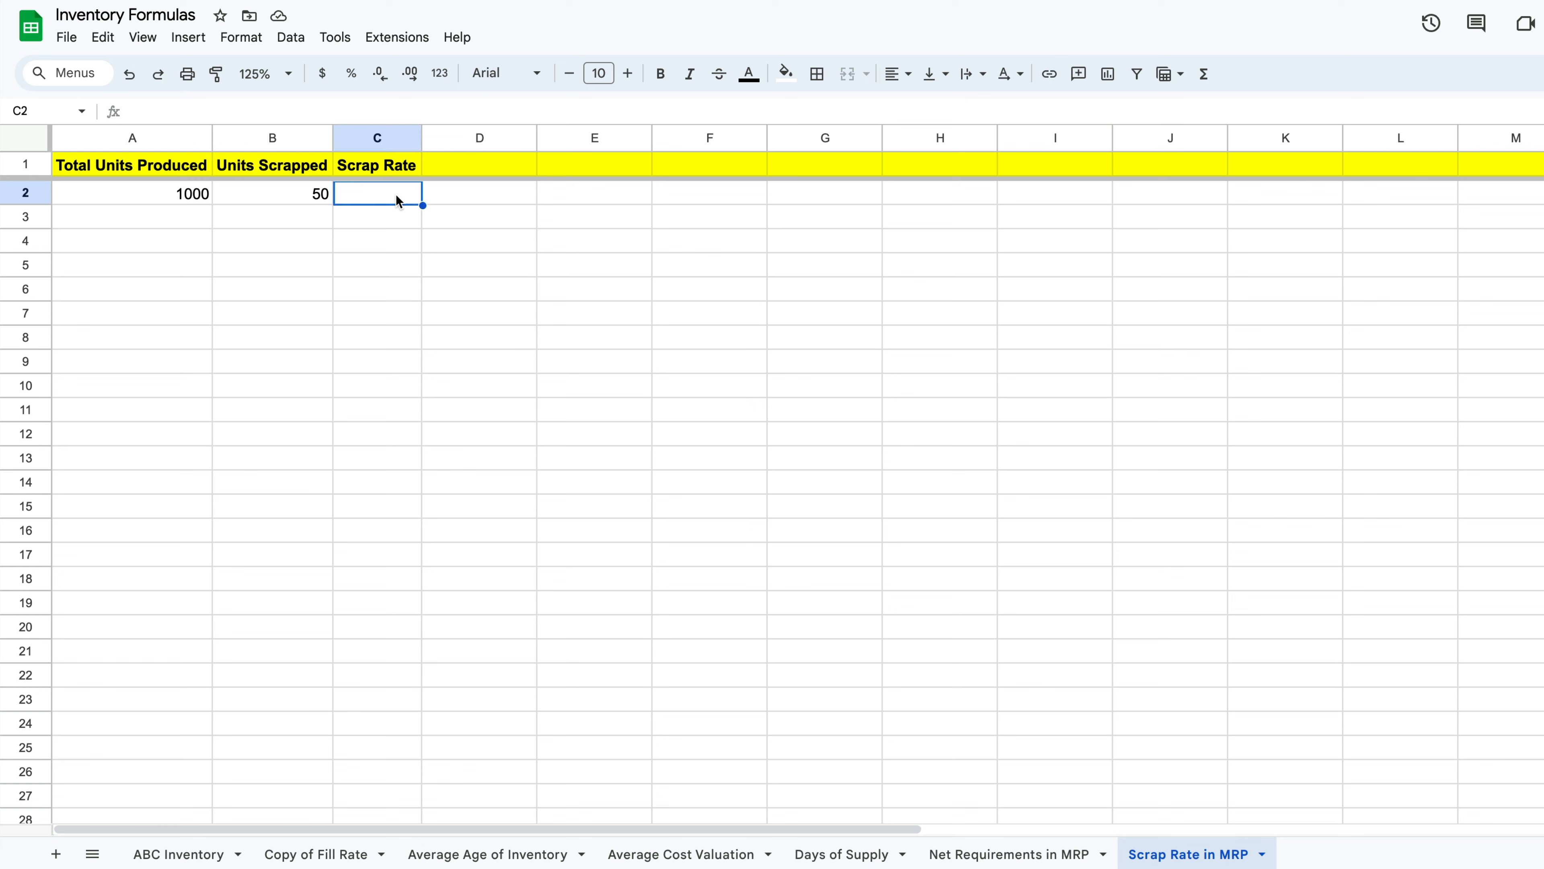
{"action": "type", "text": "="}
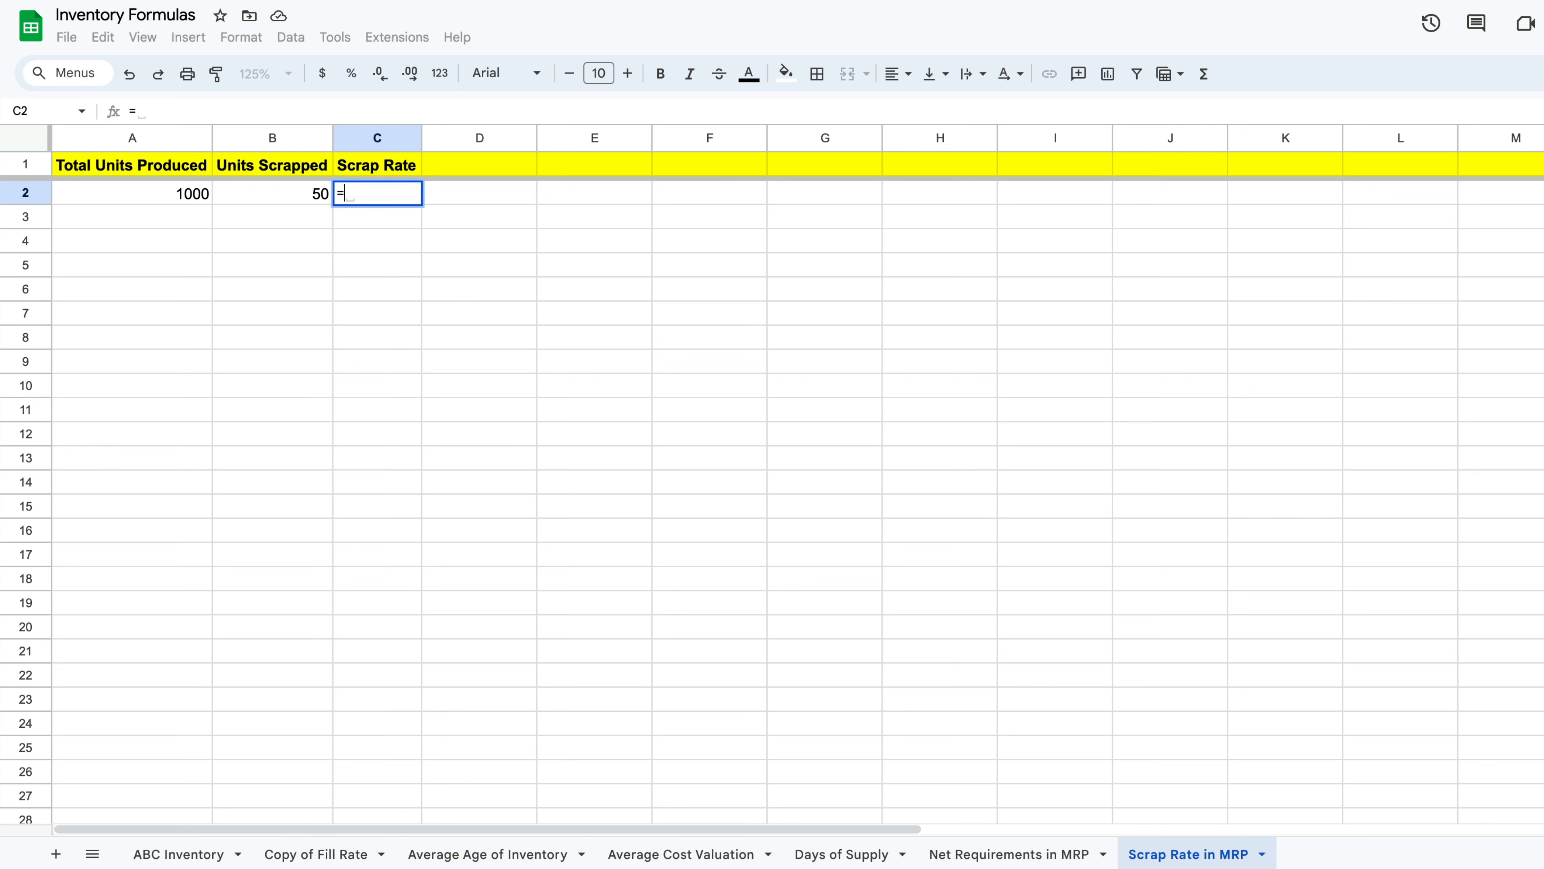
{"action": "type", "text": "B2"}
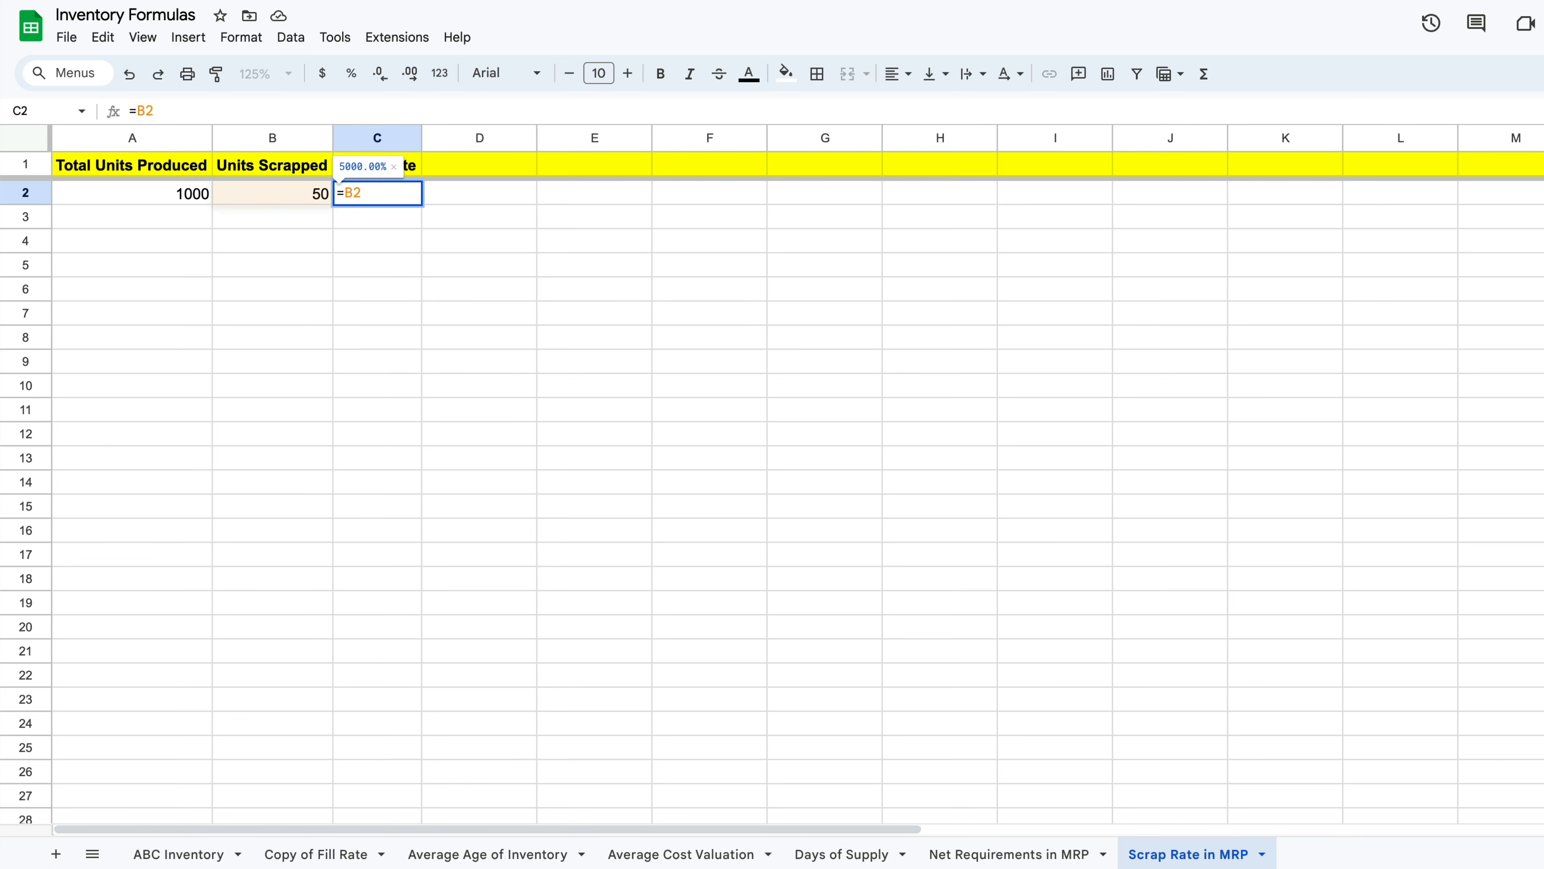
{"action": "type", "text": "/A"}
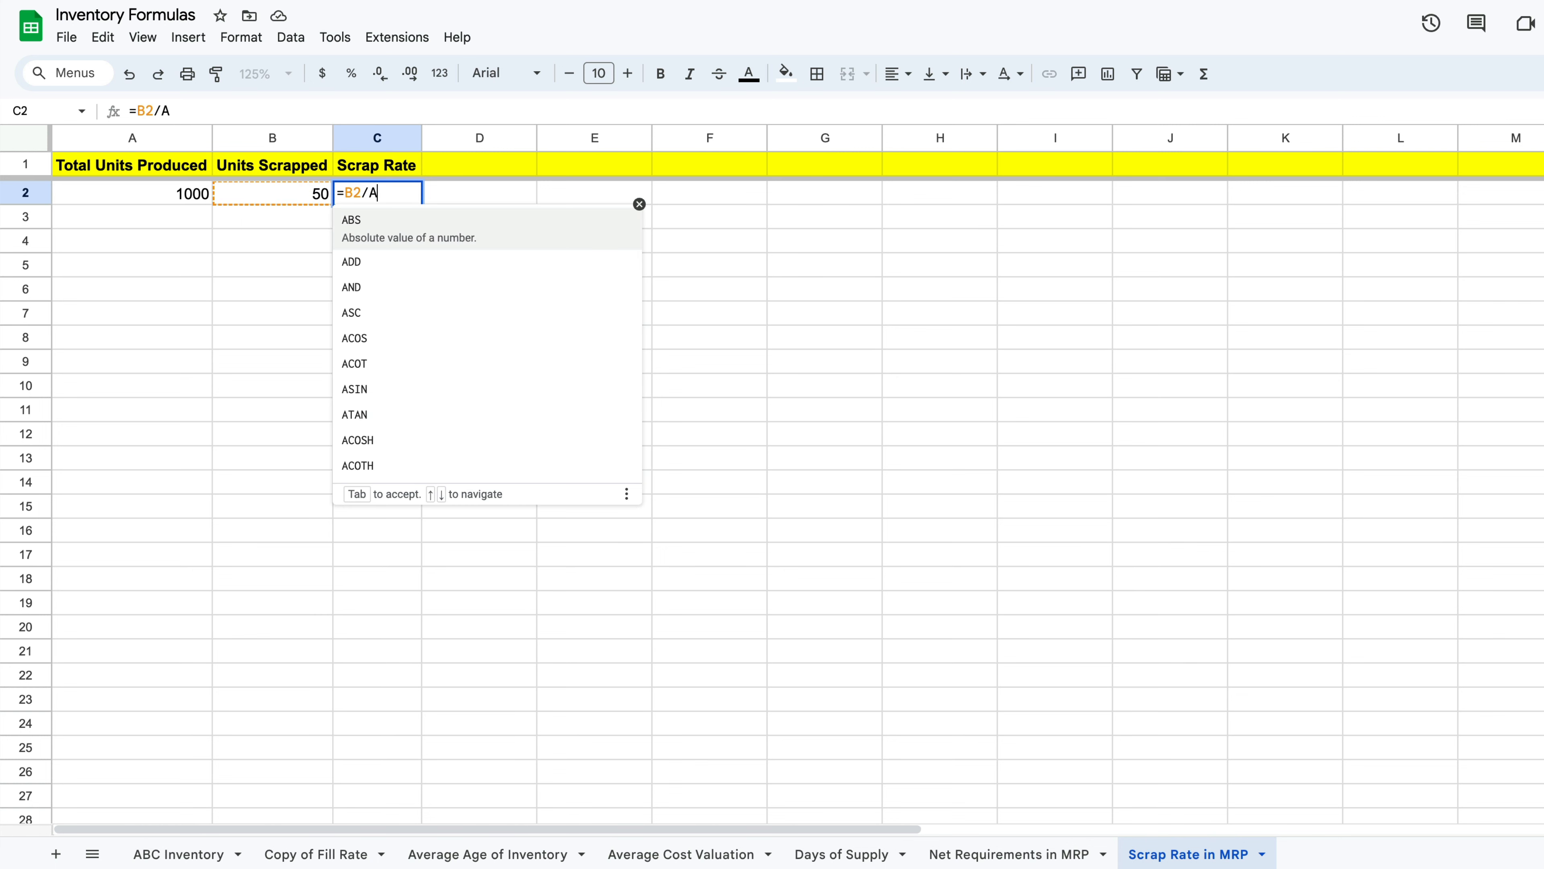
{"action": "type", "text": "2"}
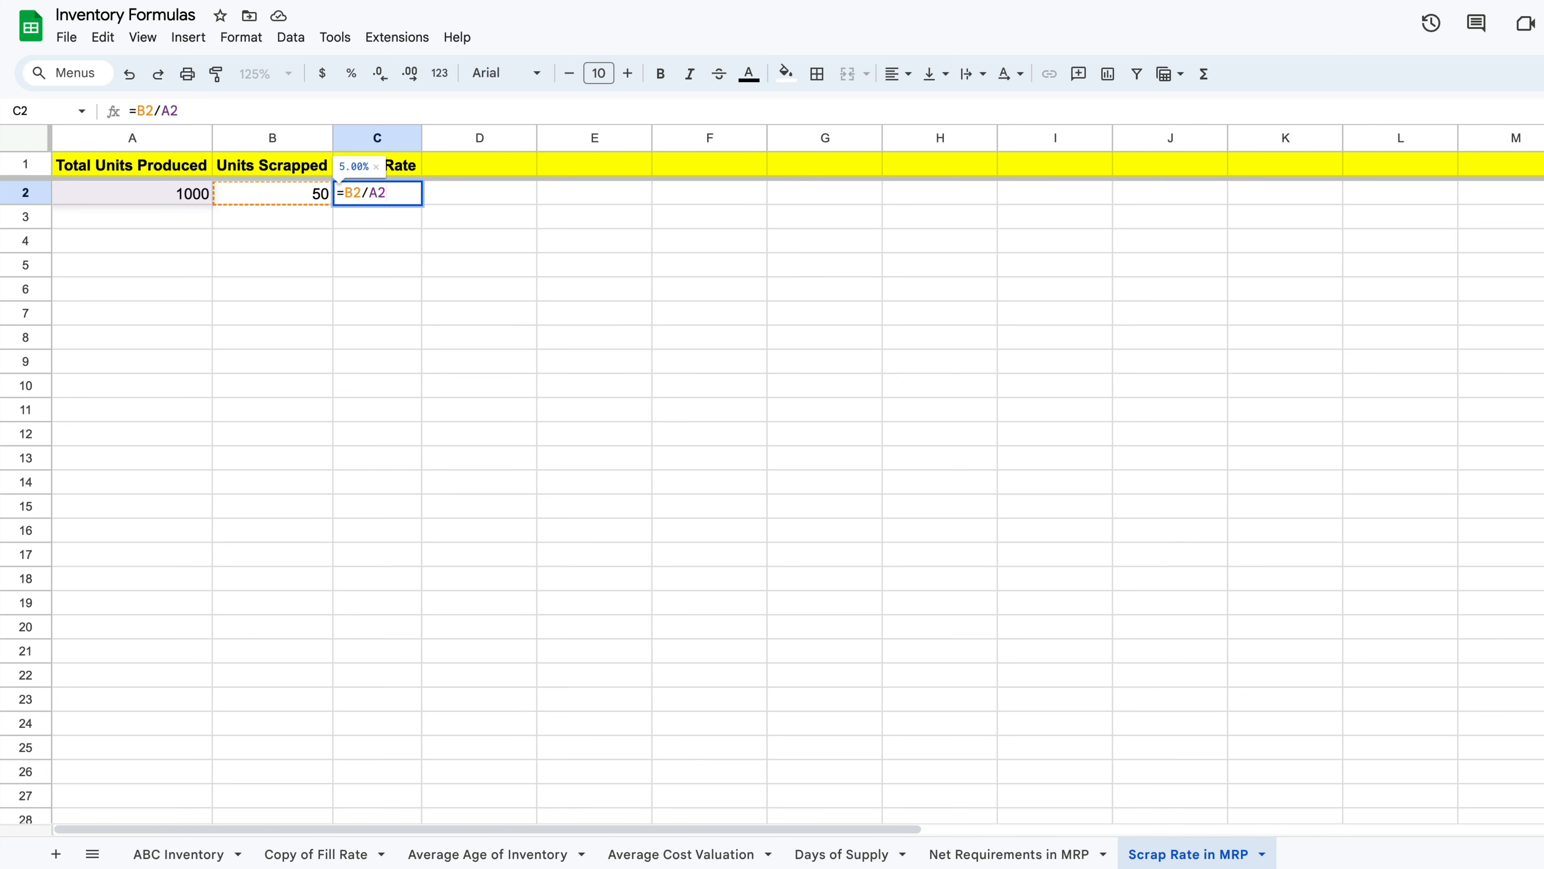
{"action": "key", "text": "Return"}
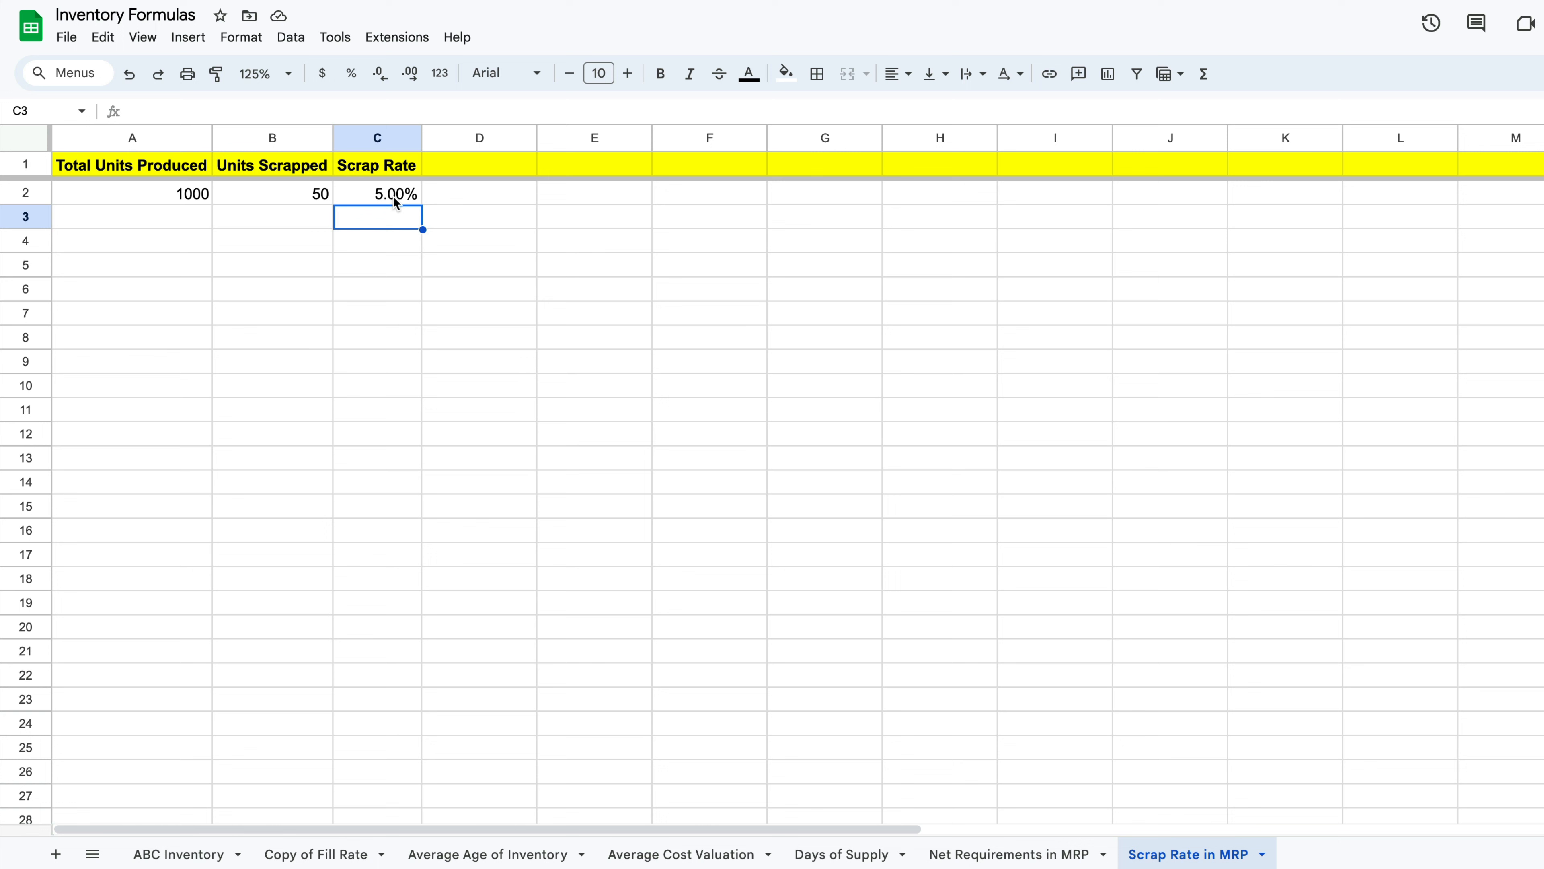
Step: Set the number format of the whole Scrap Rate column to Automatic
{"action": "left_click", "coordinate": [376, 138]}
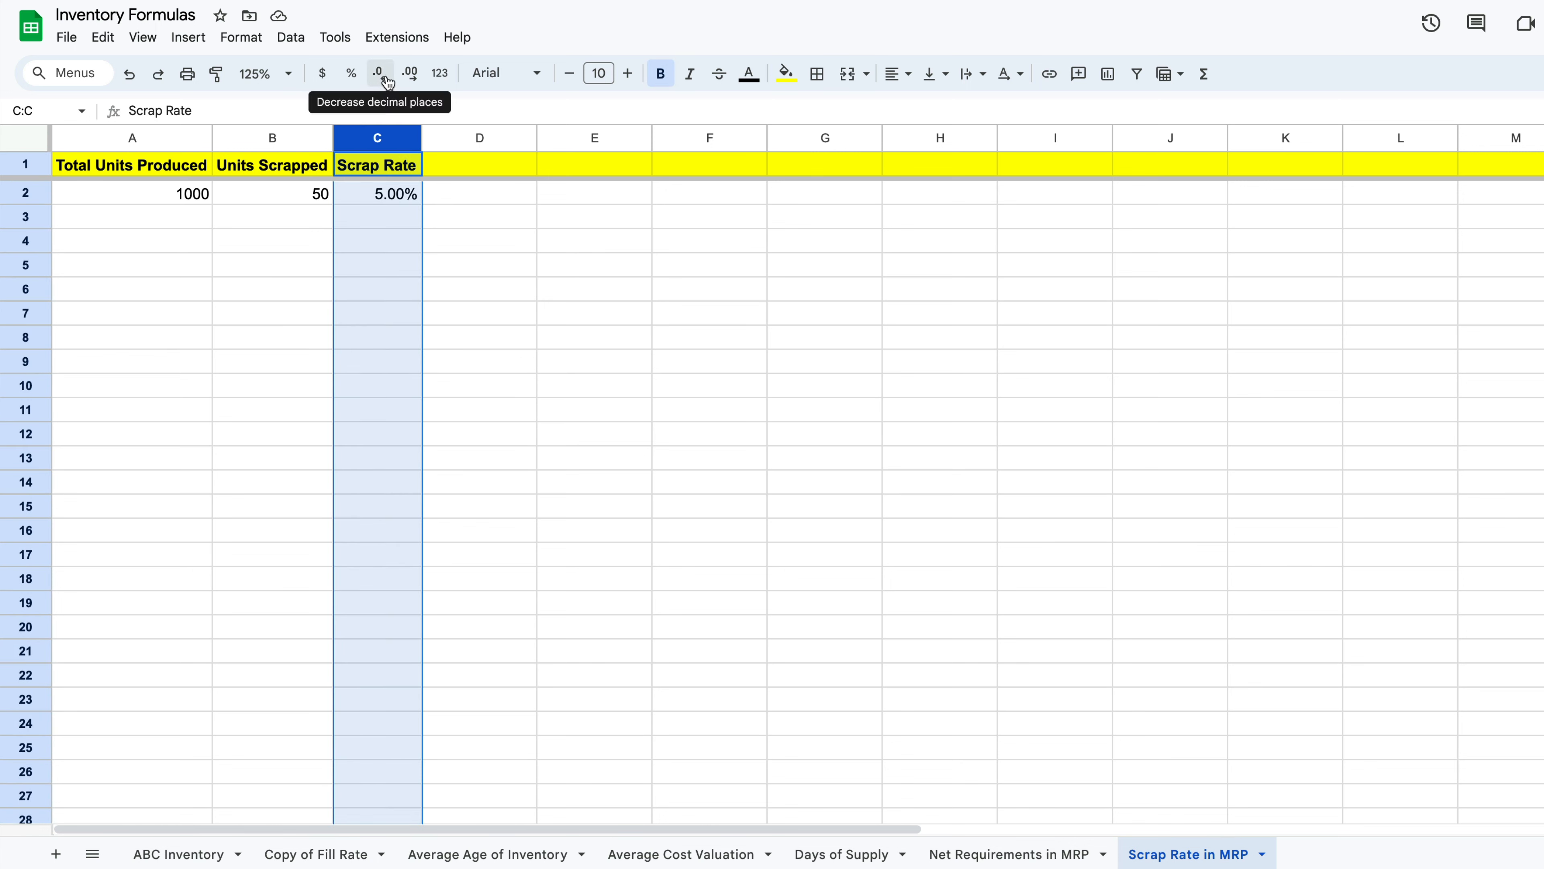
{"action": "left_click", "coordinate": [241, 37]}
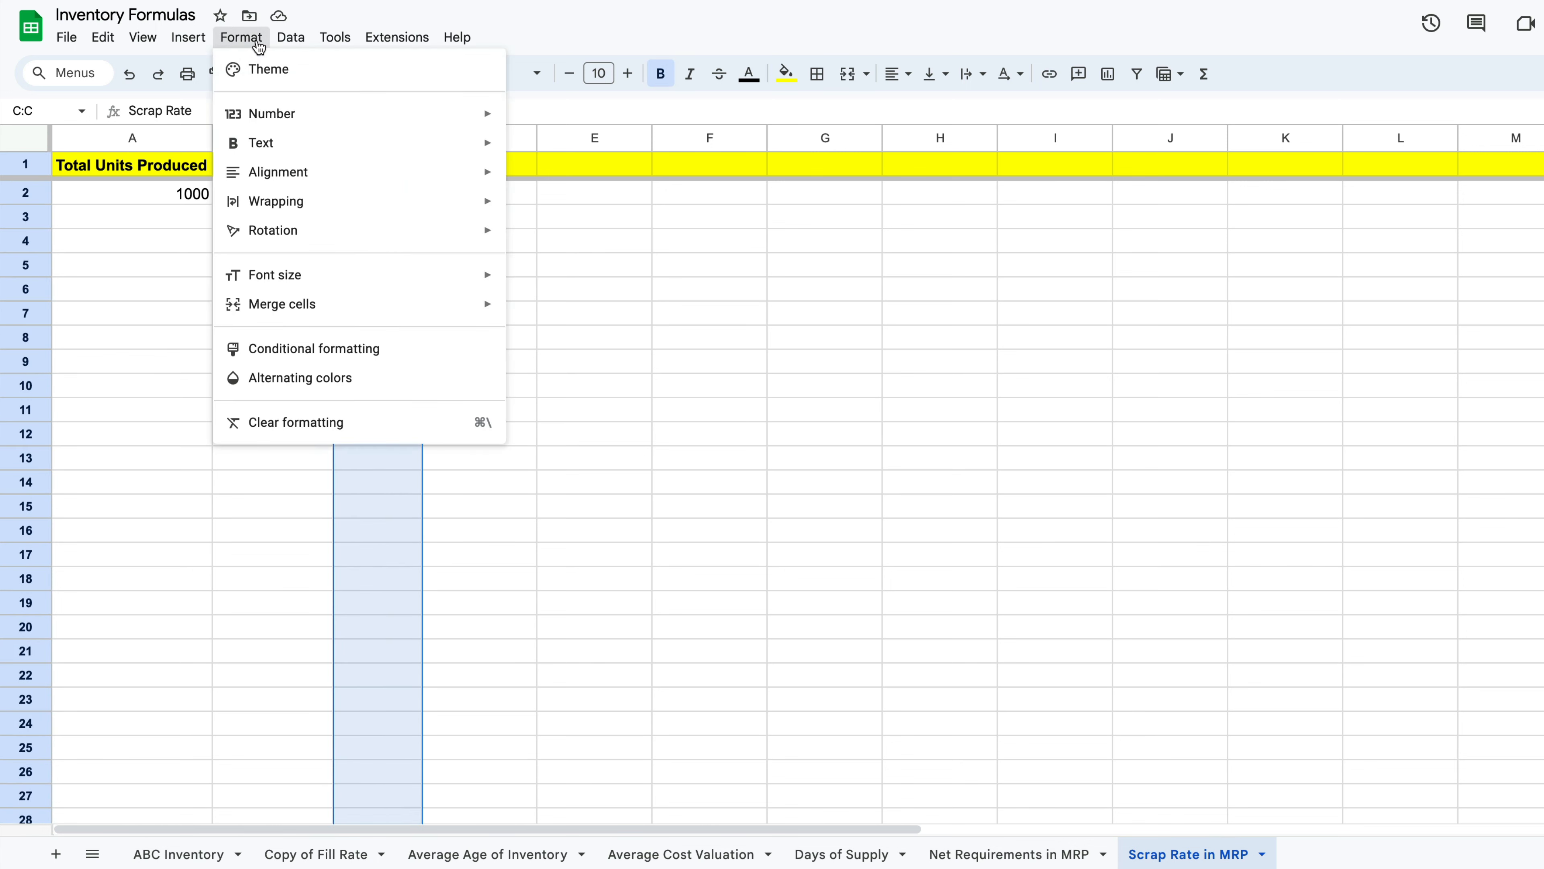
{"action": "mouse_move", "coordinate": [380, 122]}
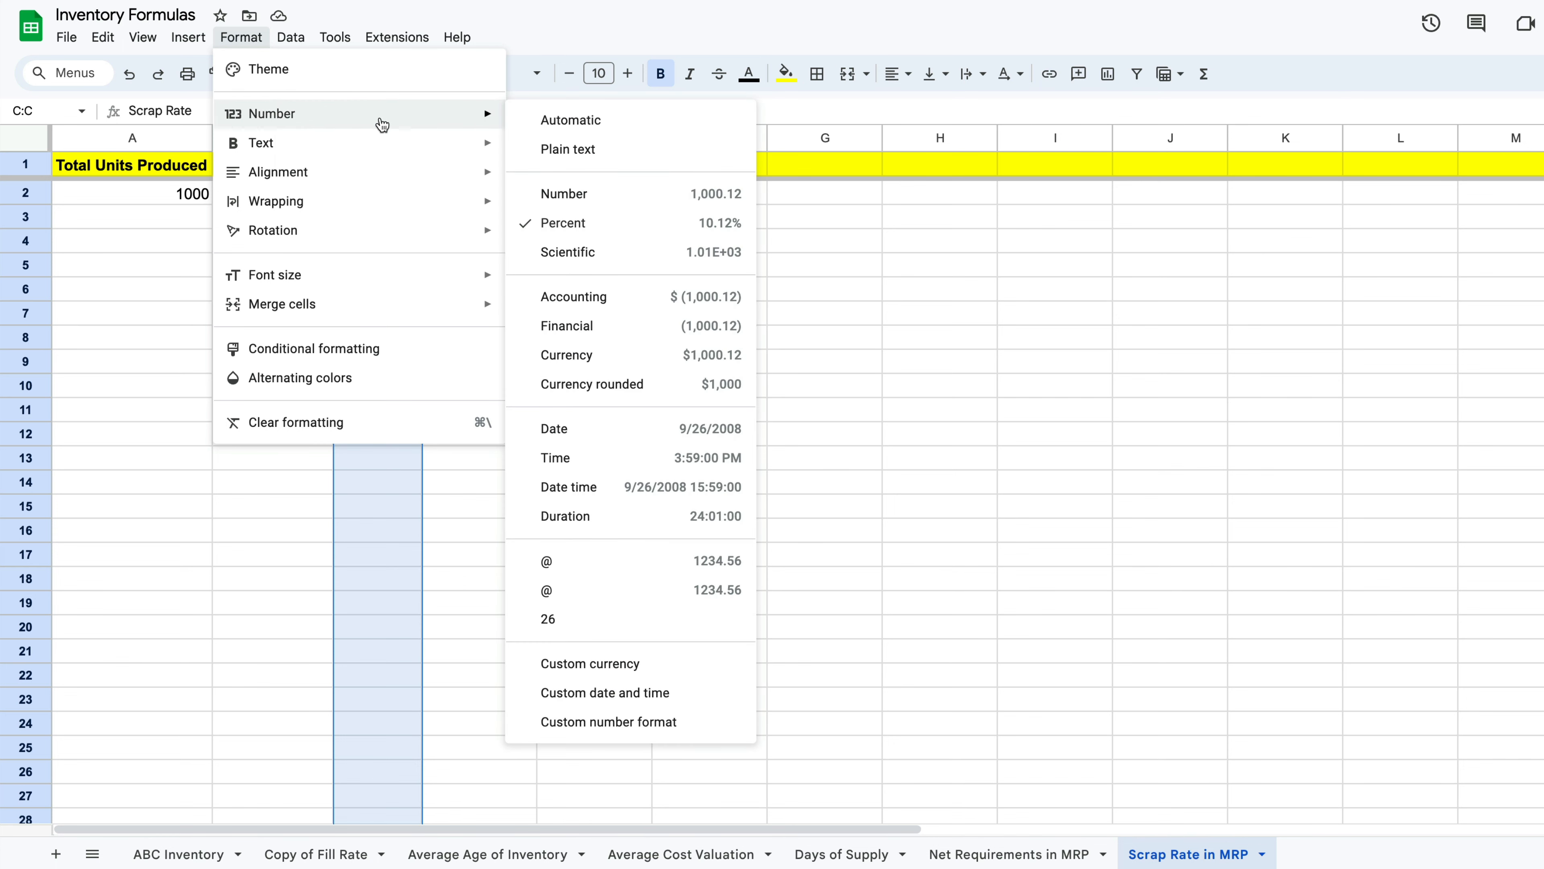
{"action": "left_click", "coordinate": [621, 121]}
{"action": "left_click", "coordinate": [592, 274]}
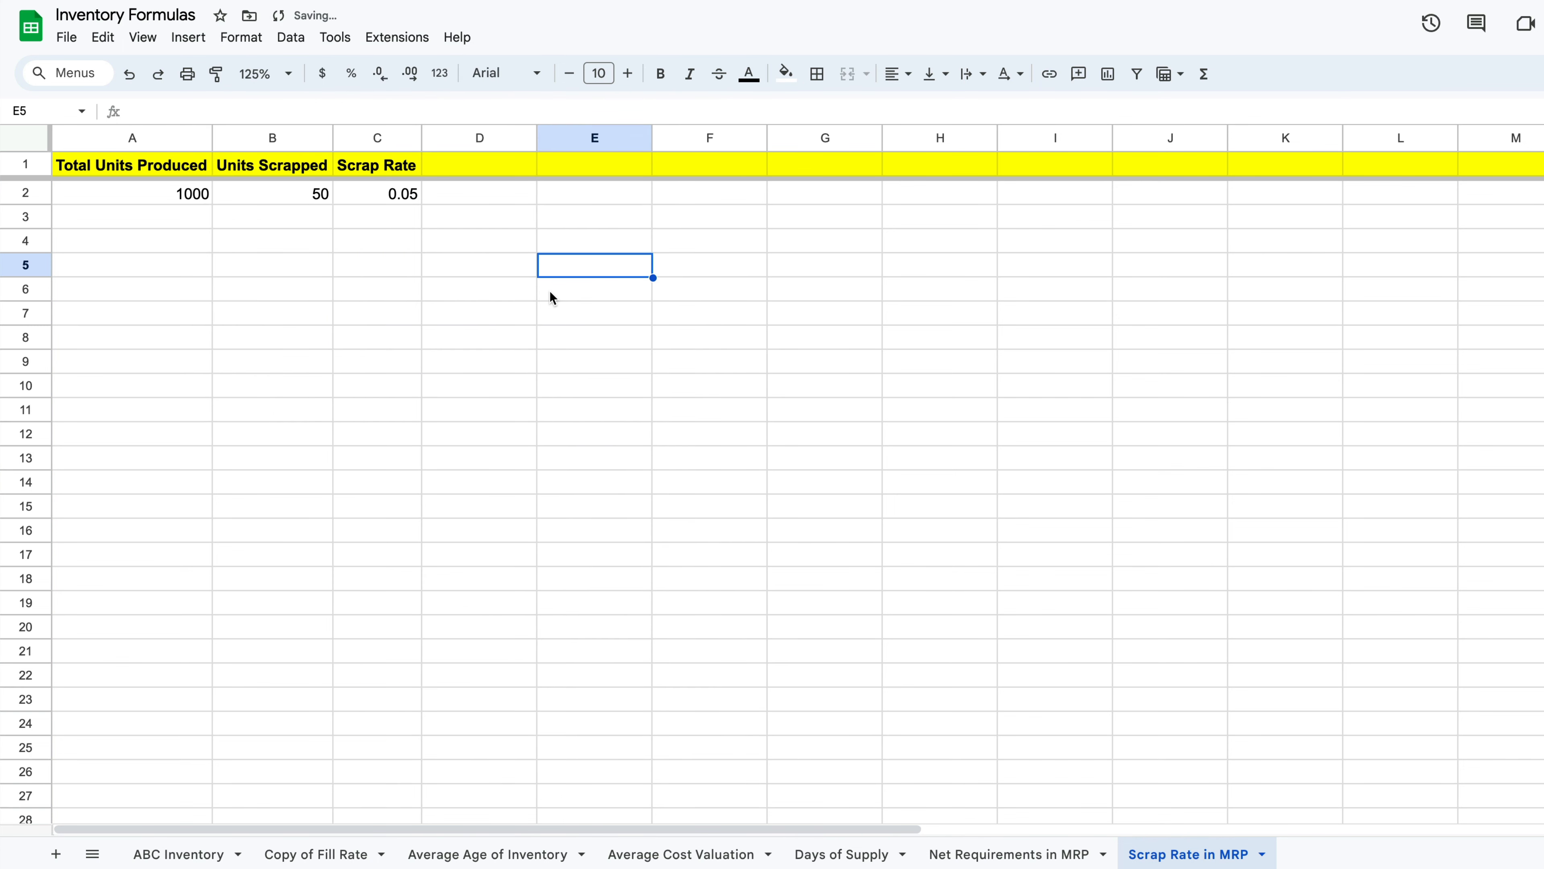
Step: Format the scrap rate in cell C2 as a percentage
{"action": "left_click", "coordinate": [403, 201]}
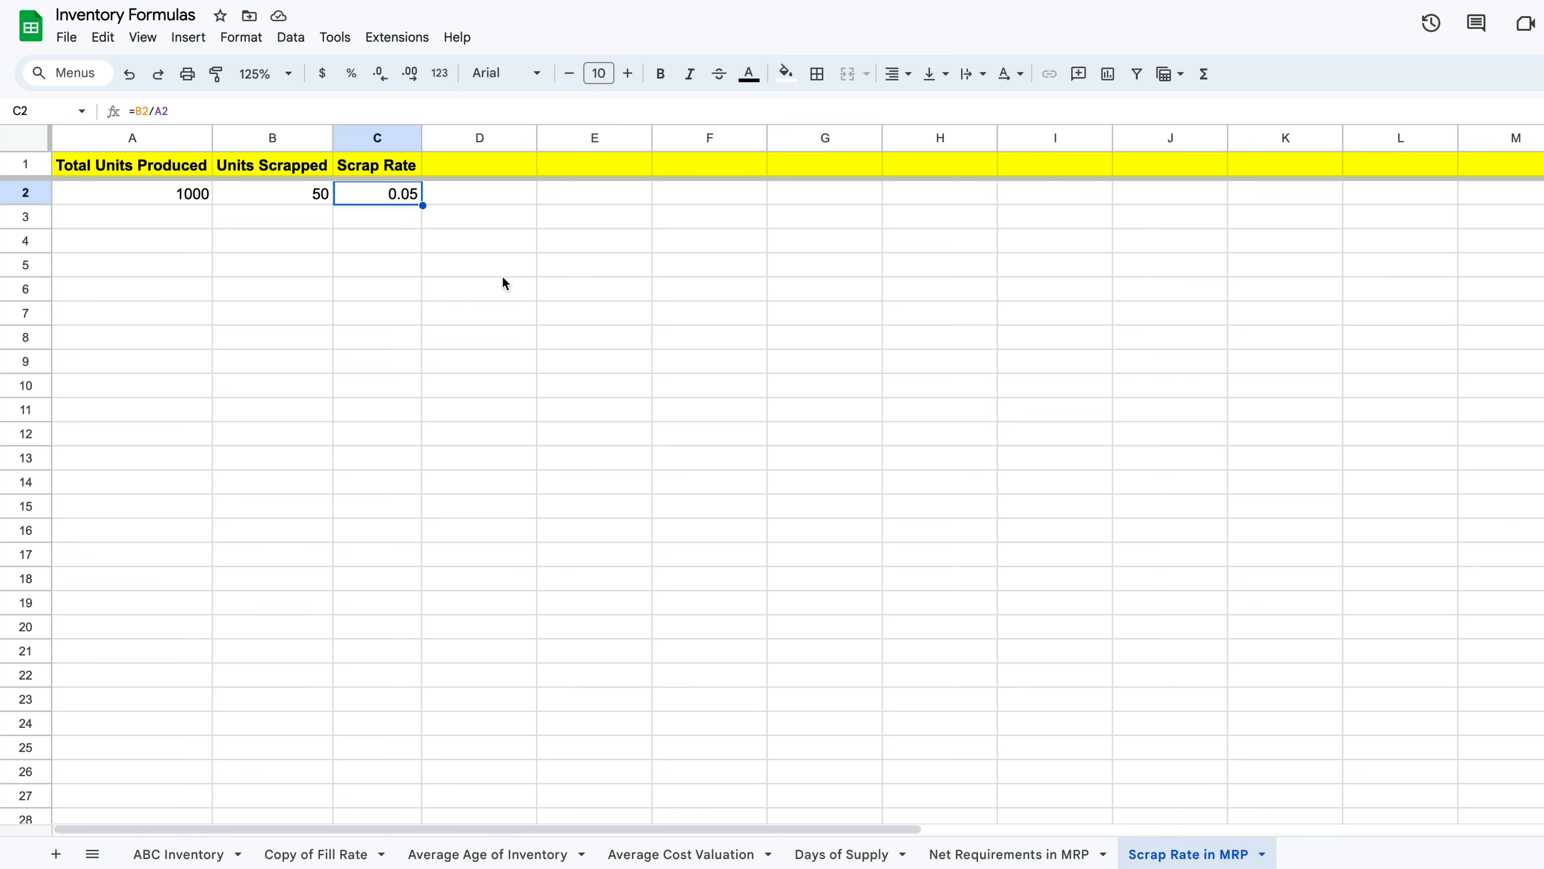
{"action": "left_click", "coordinate": [352, 76]}
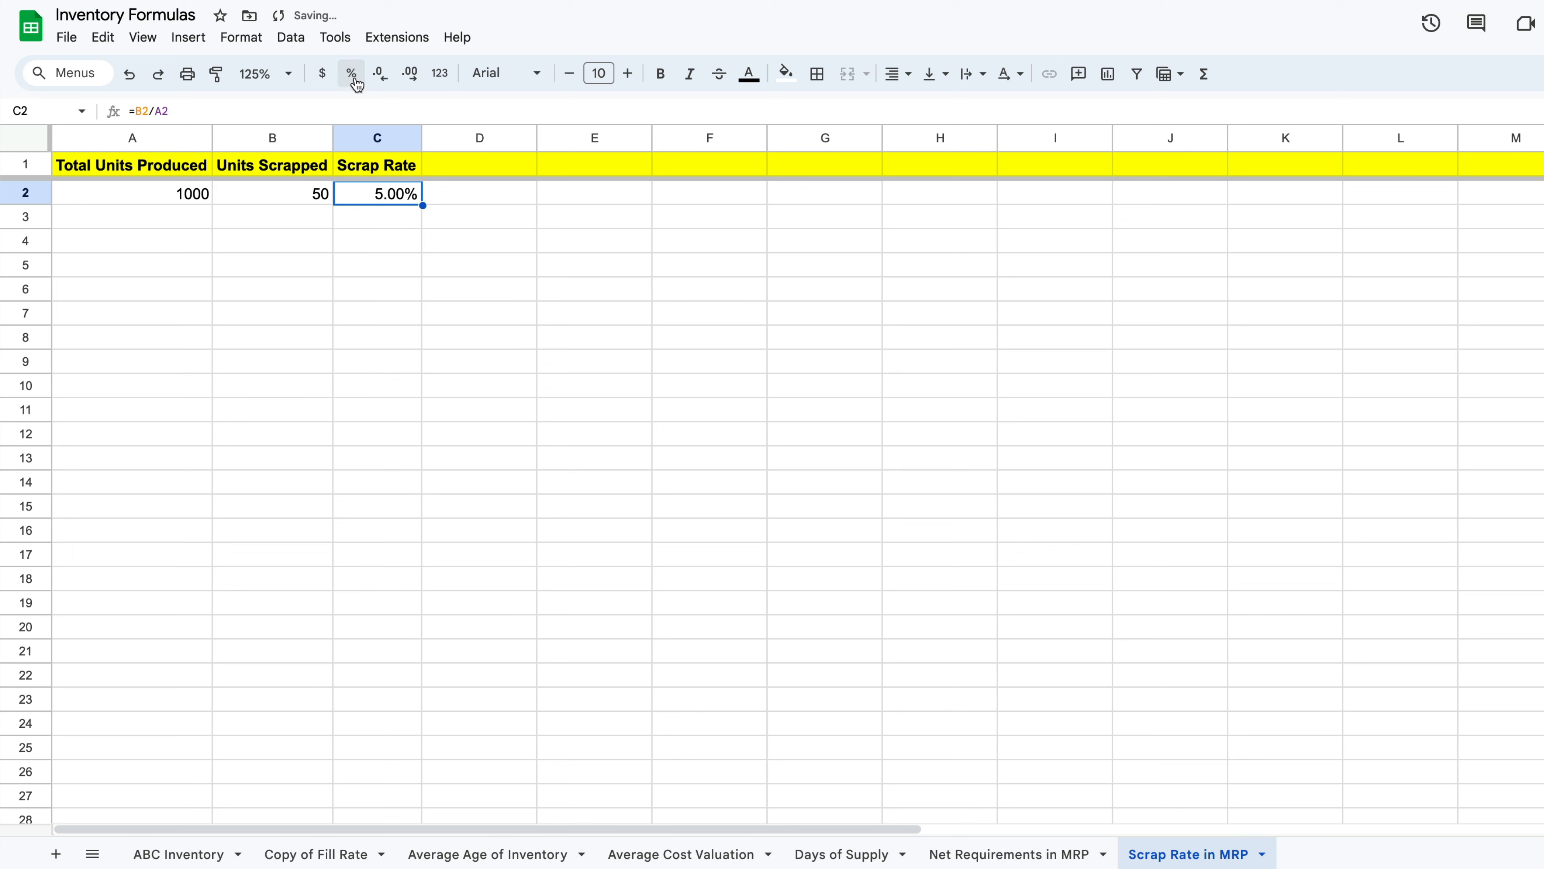
{"action": "left_click", "coordinate": [559, 278]}
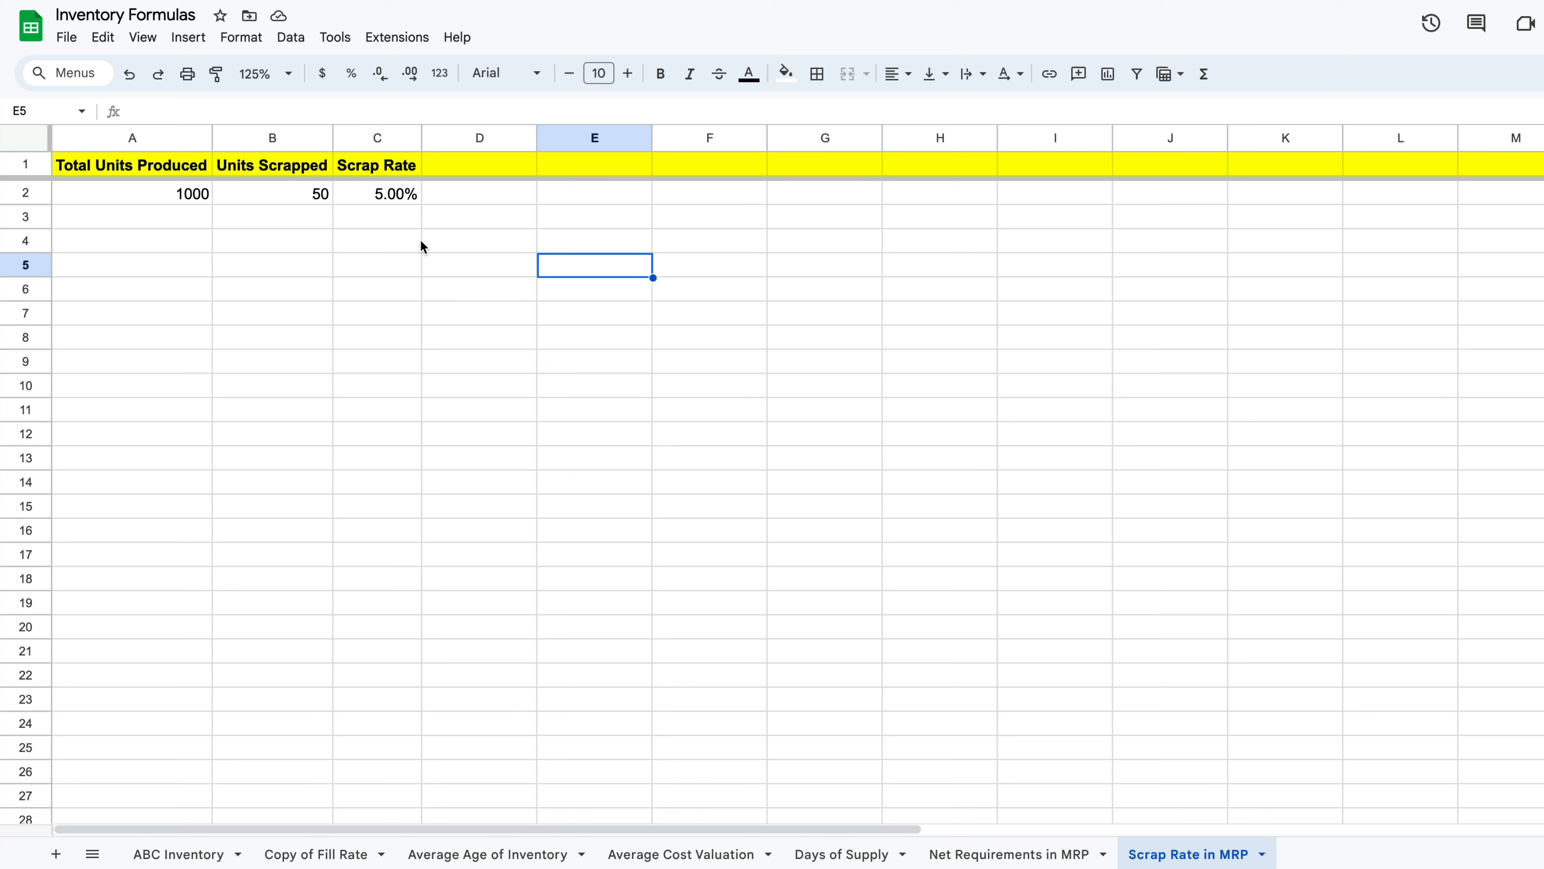
Step: Set the number format of the scrap rate in cell C2 to Automatic
{"action": "left_click", "coordinate": [395, 199]}
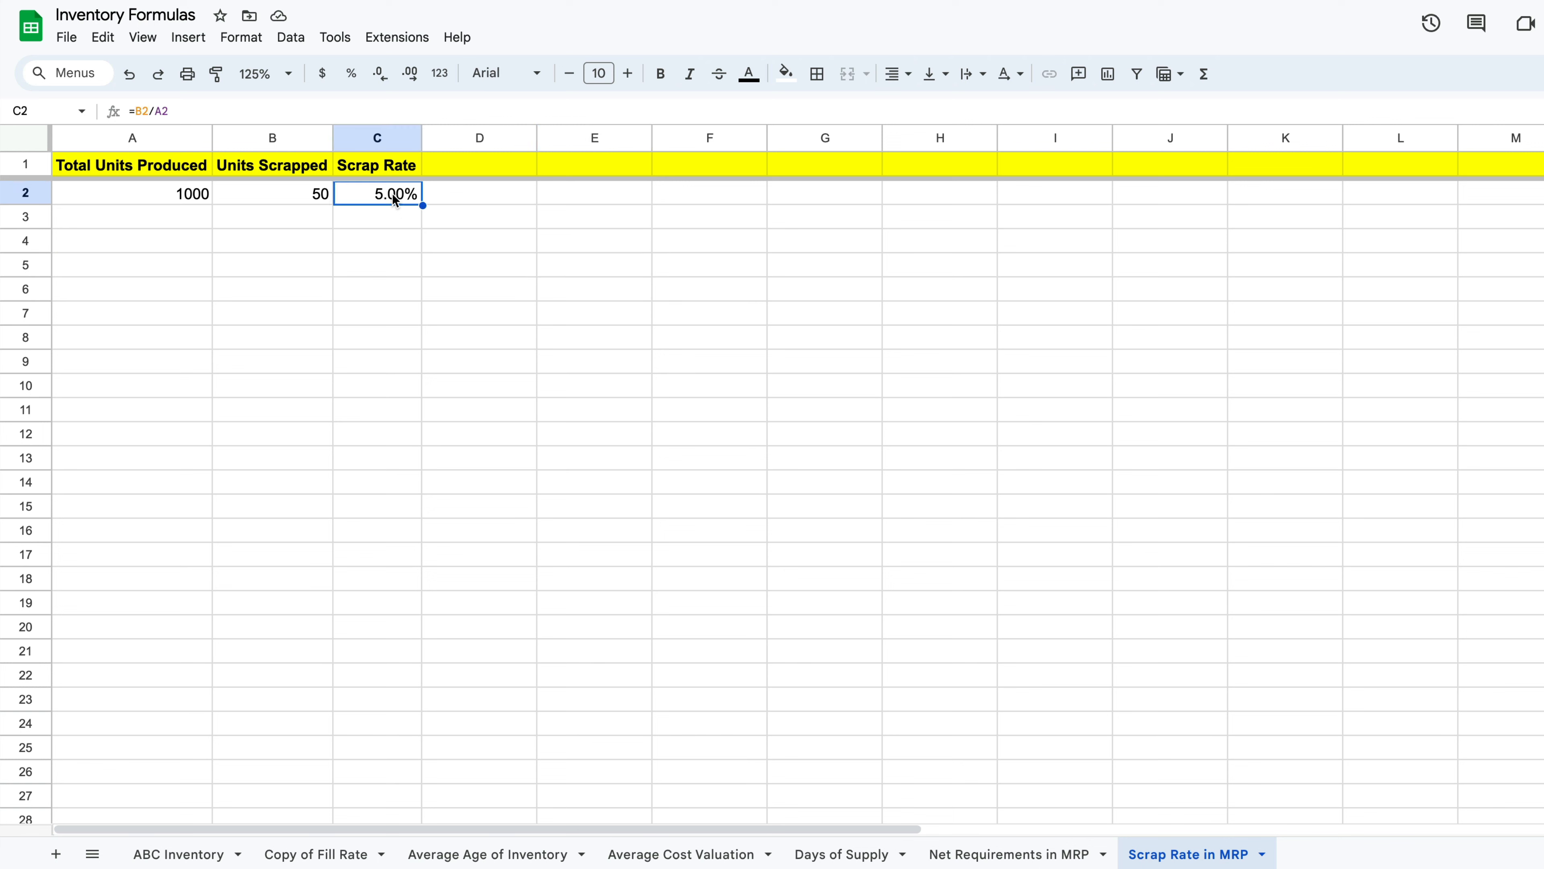
{"action": "left_click", "coordinate": [249, 46]}
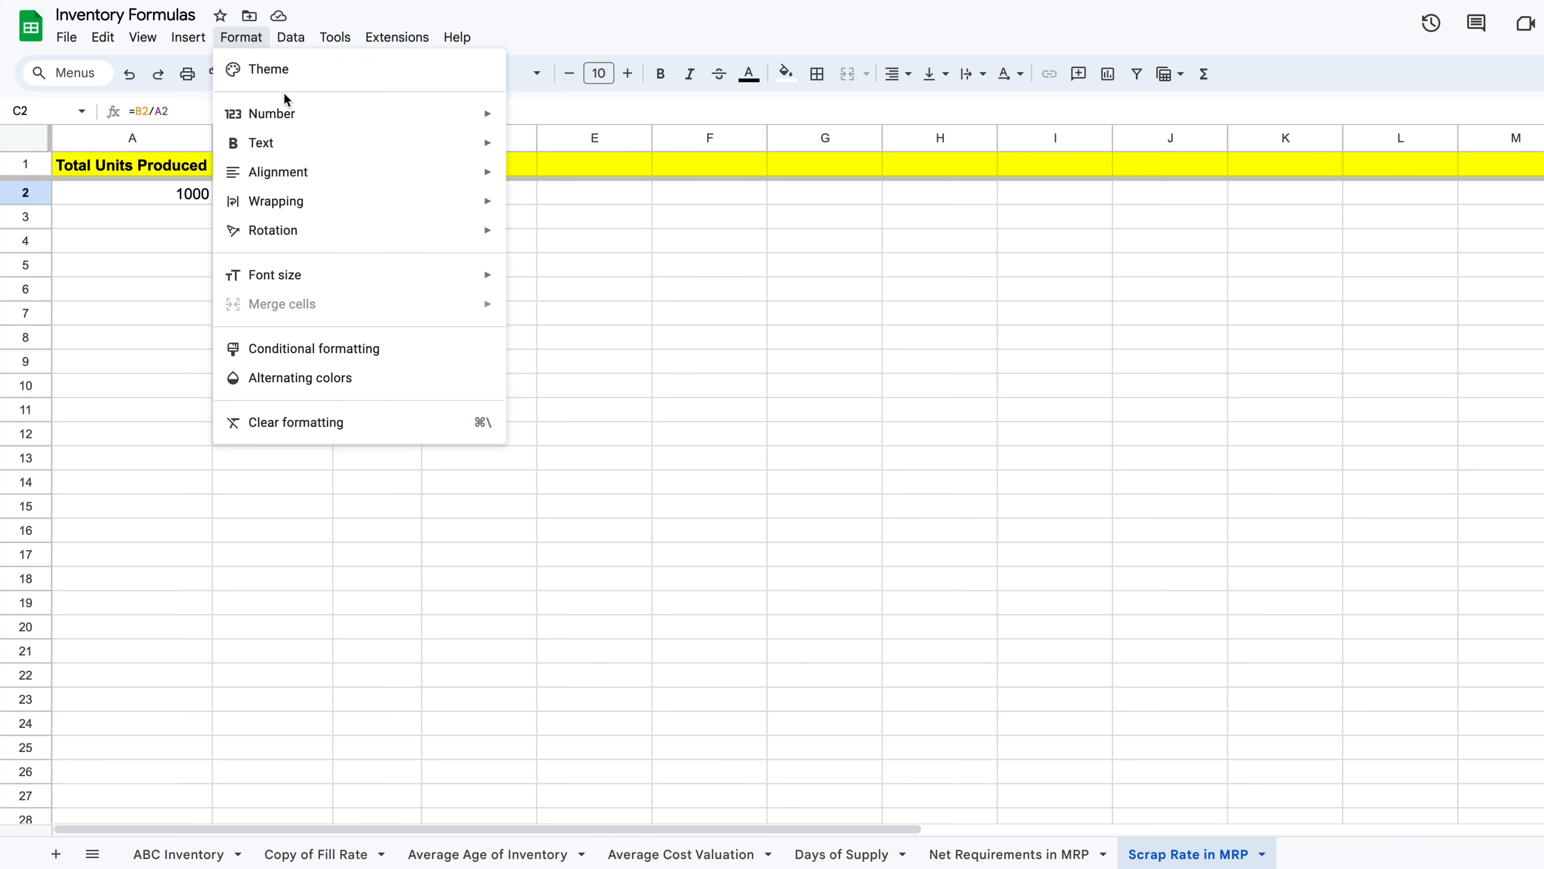
{"action": "mouse_move", "coordinate": [341, 114]}
{"action": "left_click", "coordinate": [570, 120]}
Step: Copy the scrap rate formula from C2 and paste it into the whole of column C
{"action": "key", "text": "ctrl+c"}
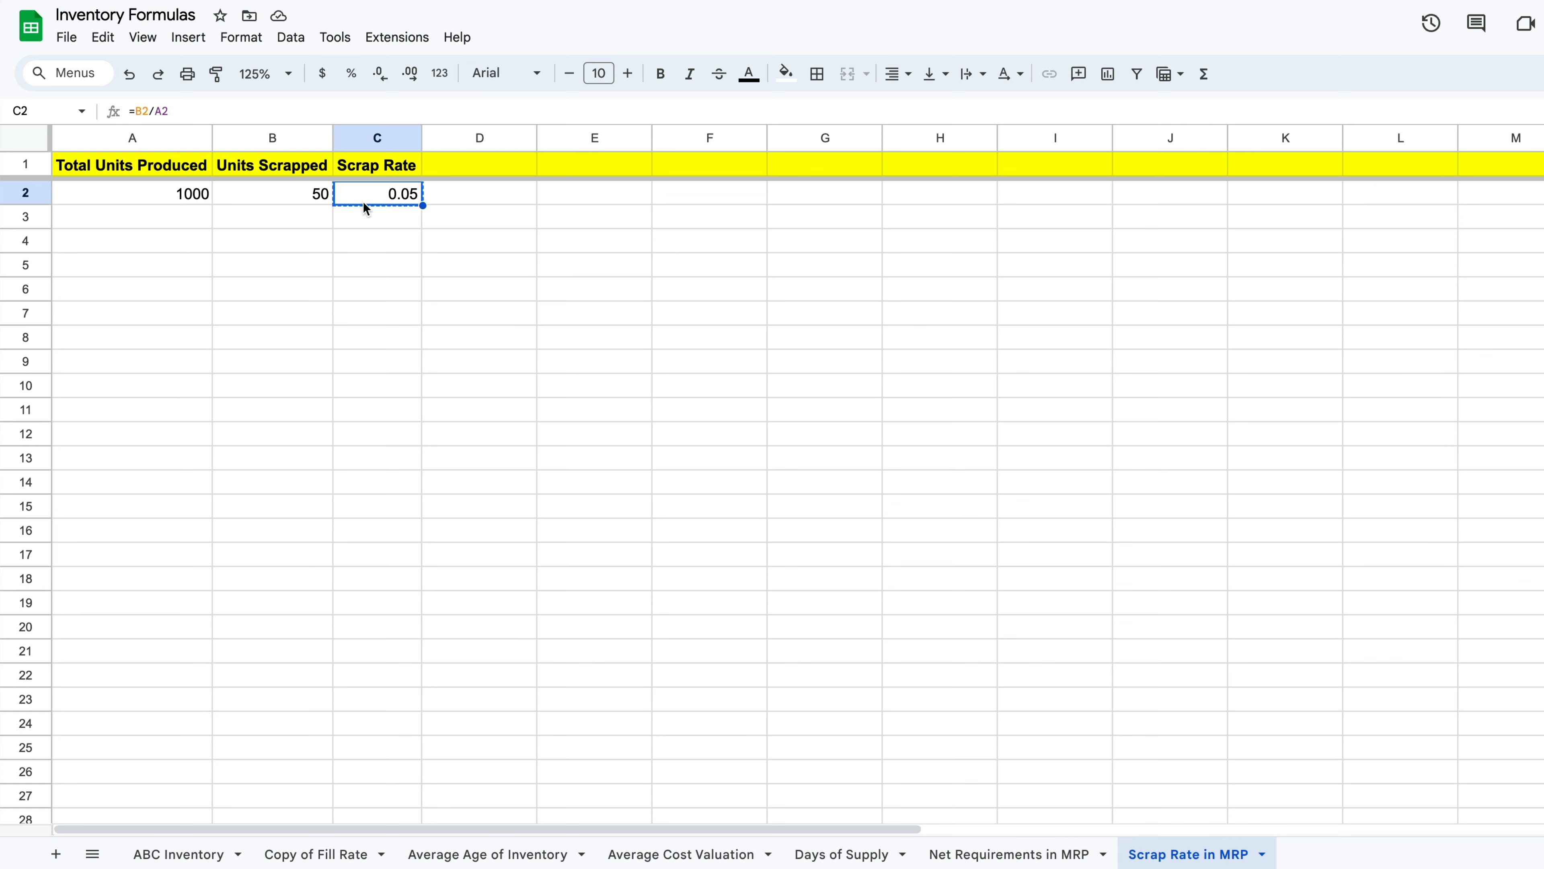
{"action": "left_click", "coordinate": [366, 134]}
{"action": "key", "text": "ctrl+v"}
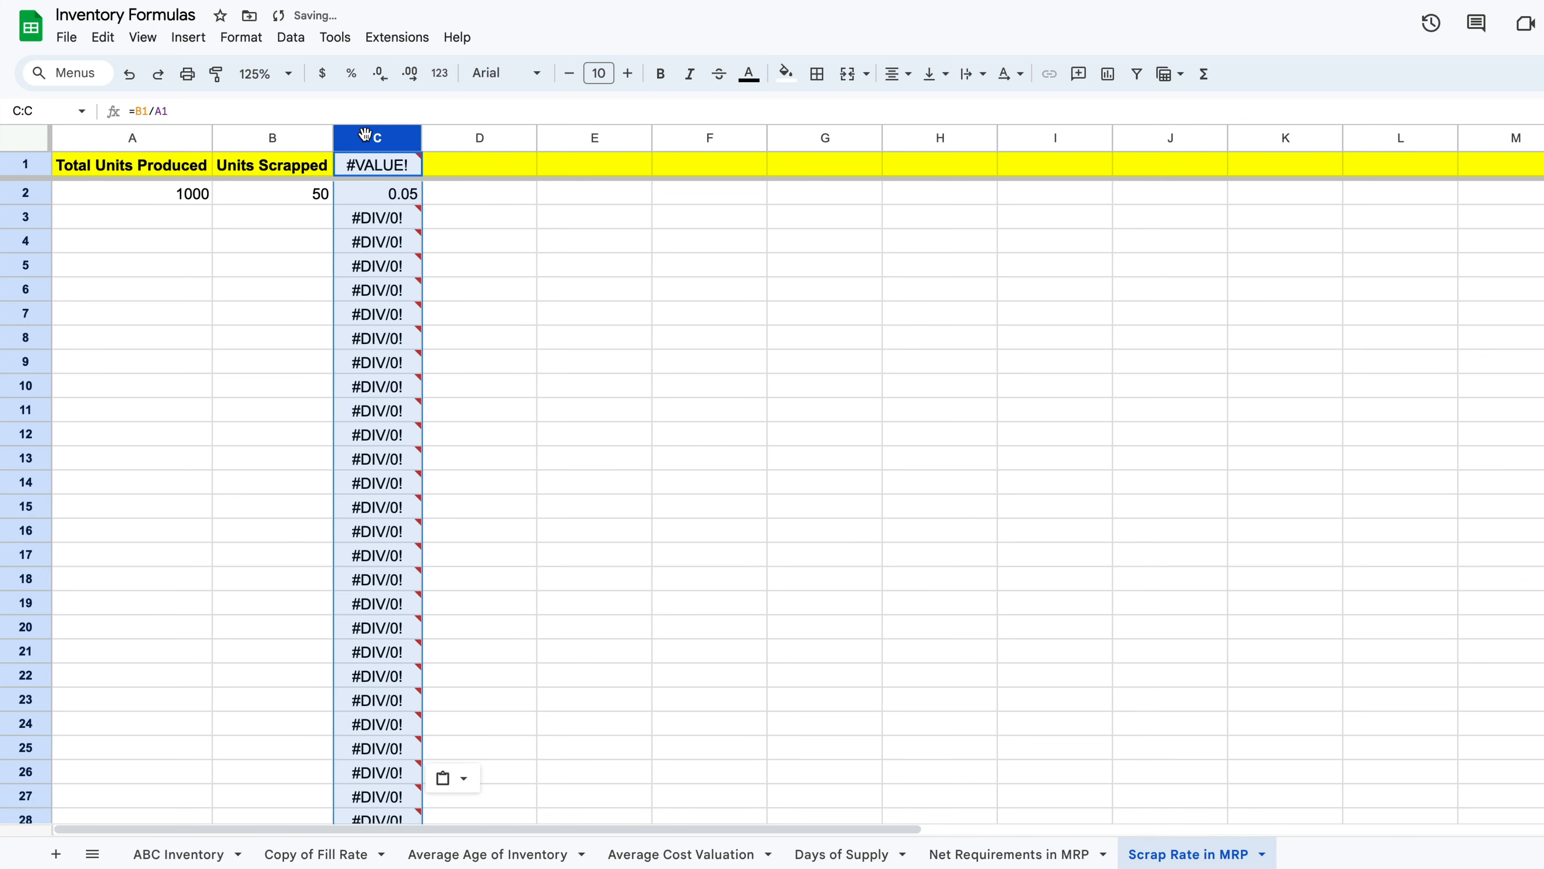
{"action": "left_click", "coordinate": [602, 325]}
Step: Re-enter the heading "Scrap Rate" in cell C1 and make it bold
{"action": "left_click", "coordinate": [391, 167]}
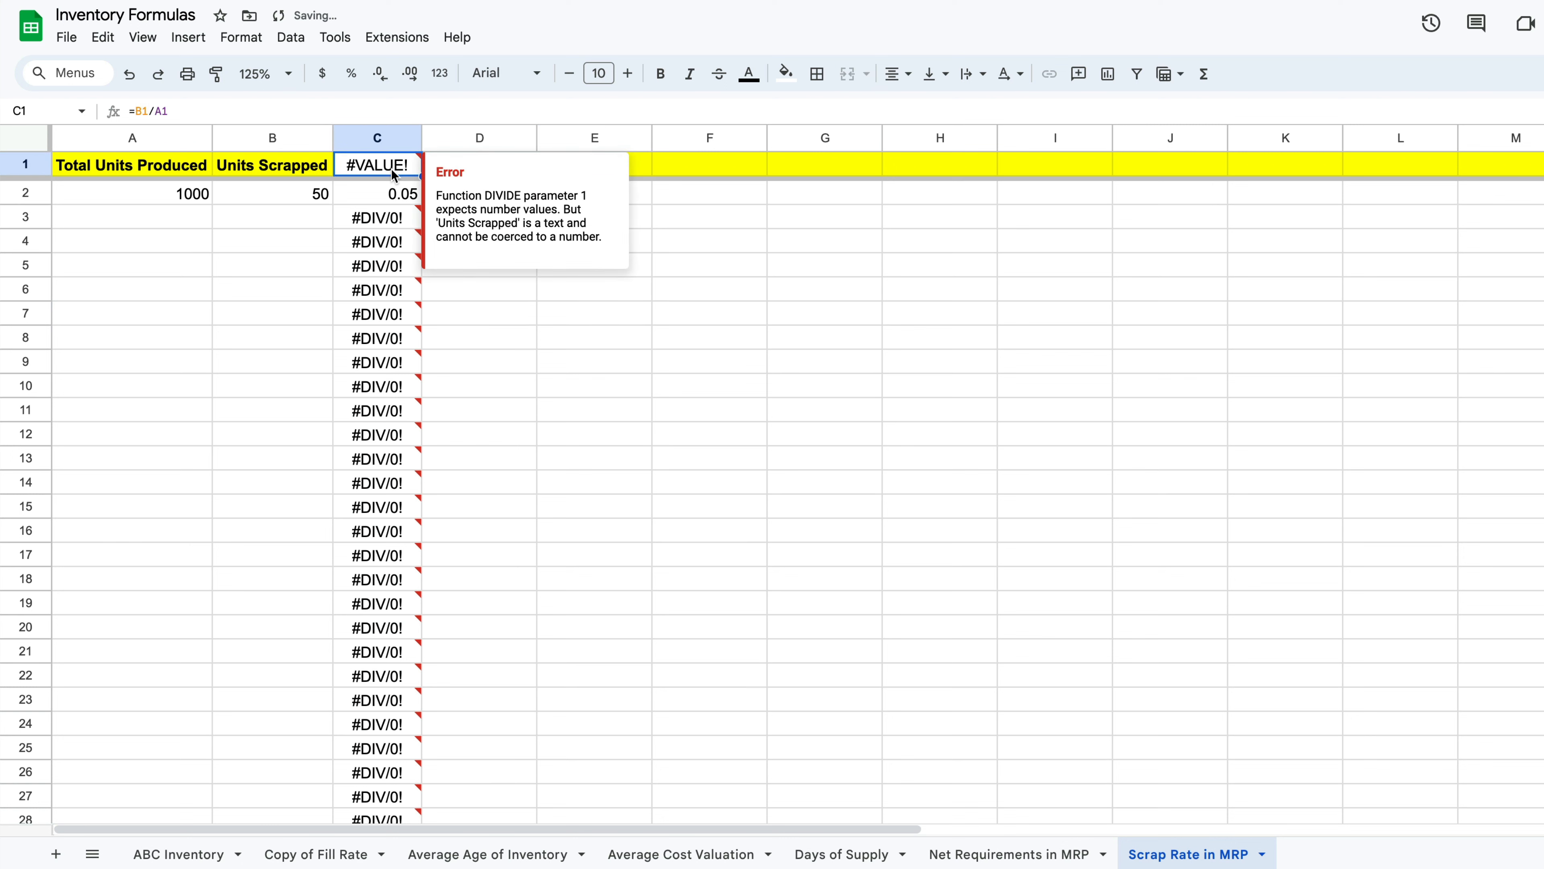
{"action": "type", "text": "Scrap Rate"}
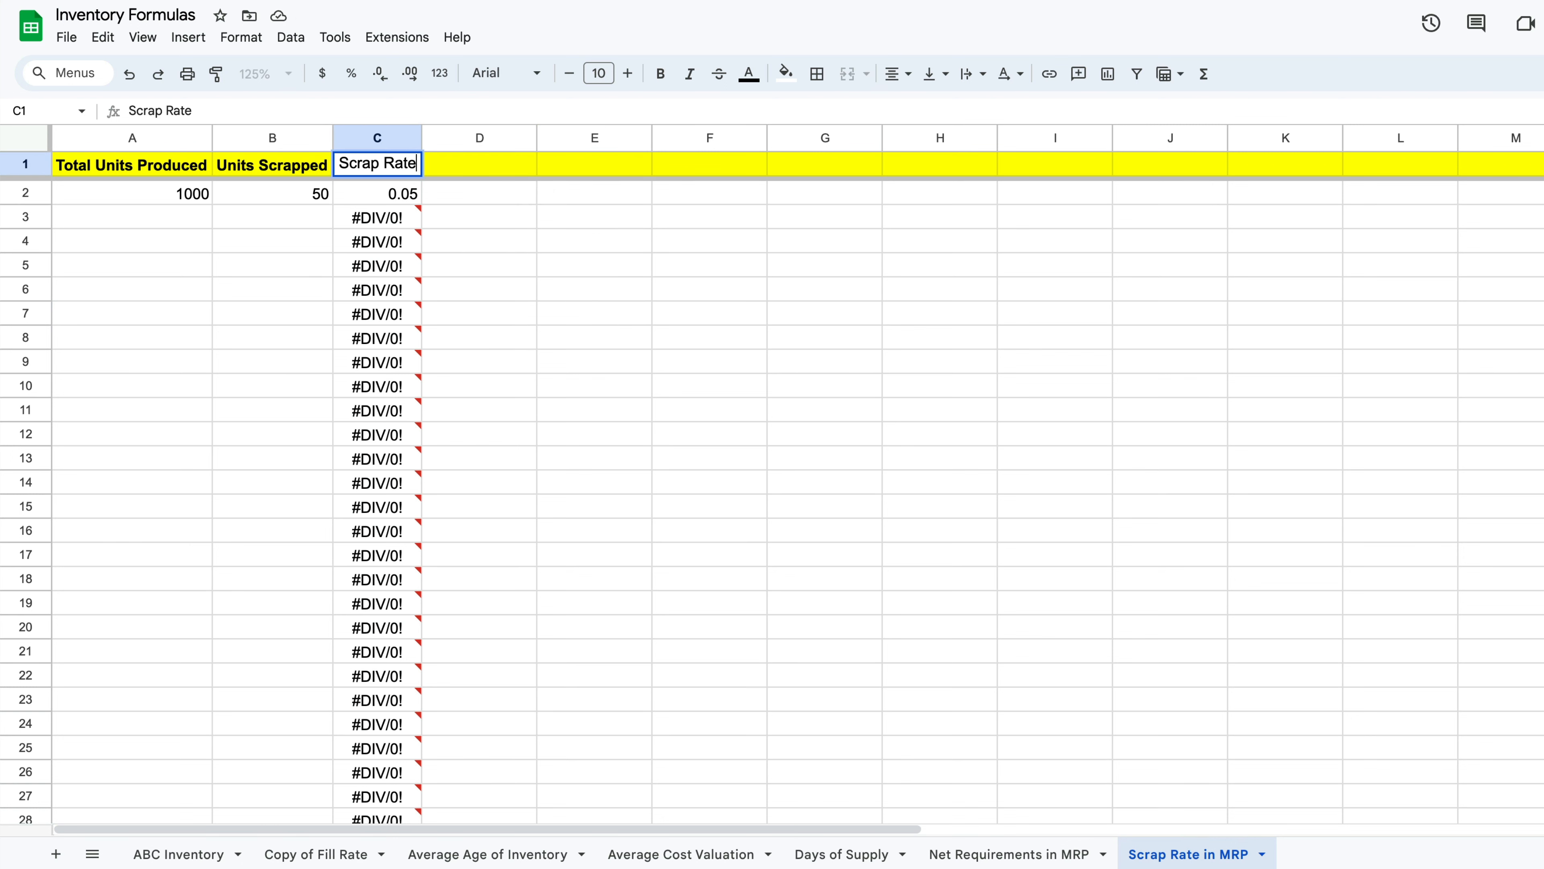
{"action": "key", "text": "Return"}
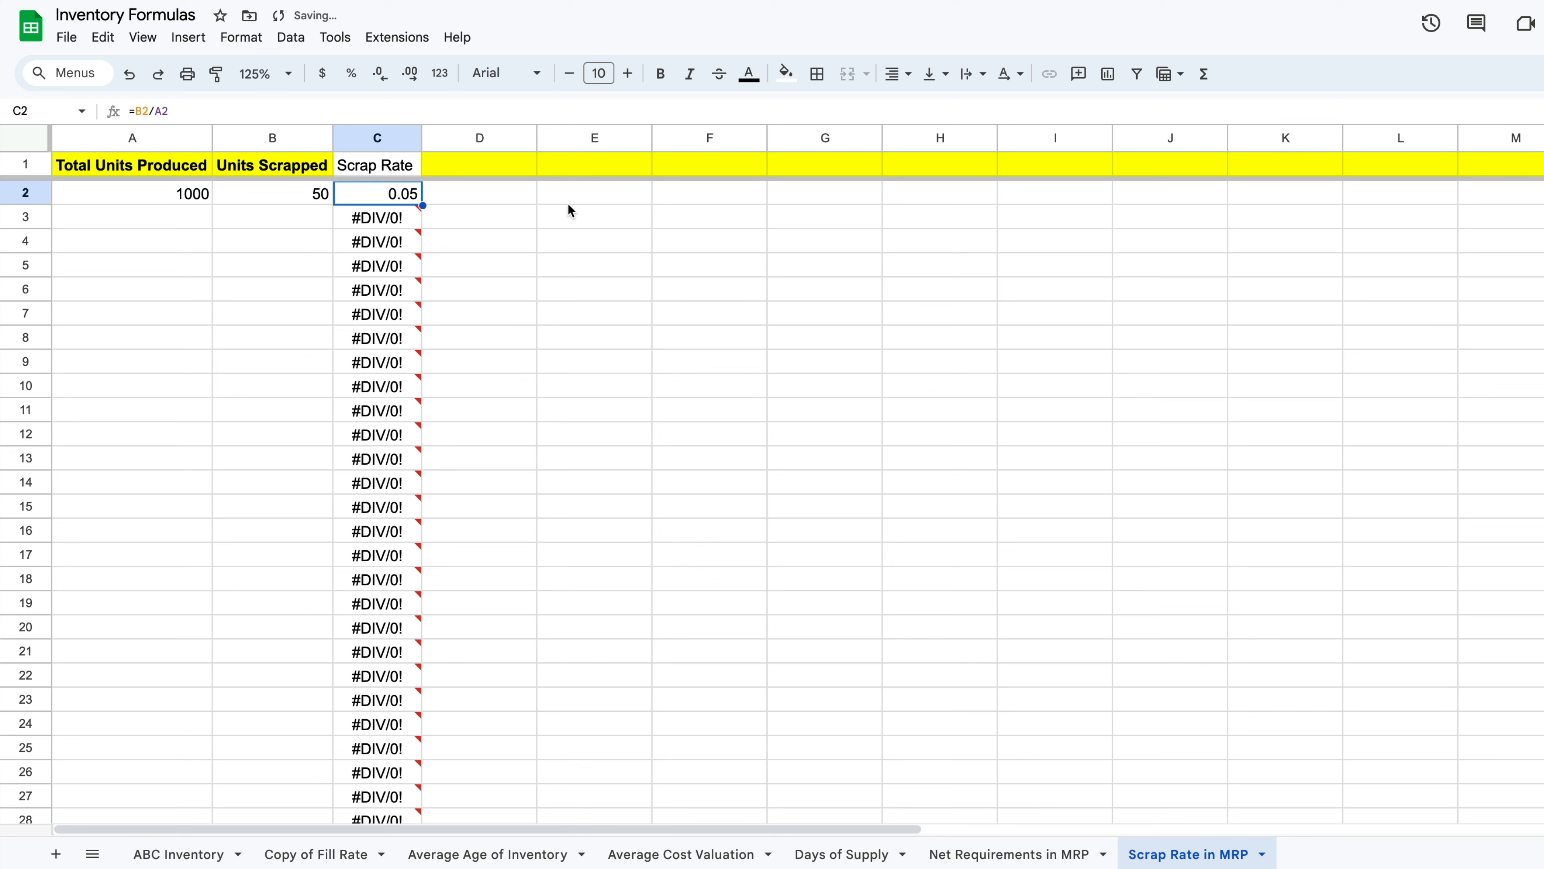
{"action": "left_click", "coordinate": [568, 203]}
{"action": "left_click", "coordinate": [412, 164]}
{"action": "left_click", "coordinate": [661, 76]}
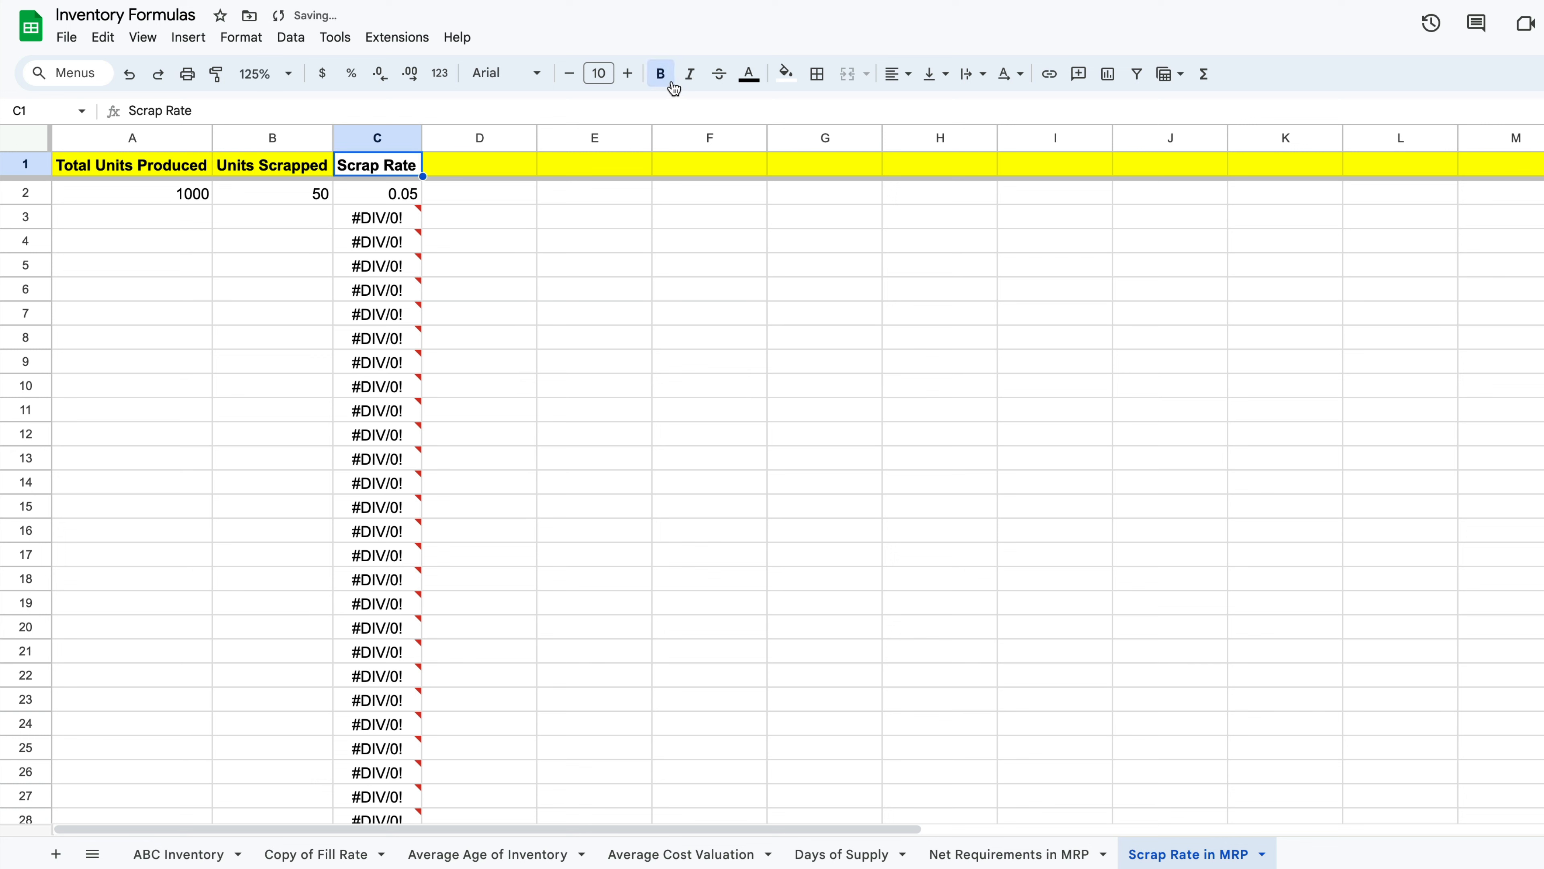
Step: Fill the "Scrap Rate" heading cell C1 with yellow to match the rest of the header row
{"action": "left_click", "coordinate": [785, 74]}
{"action": "left_click", "coordinate": [857, 155]}
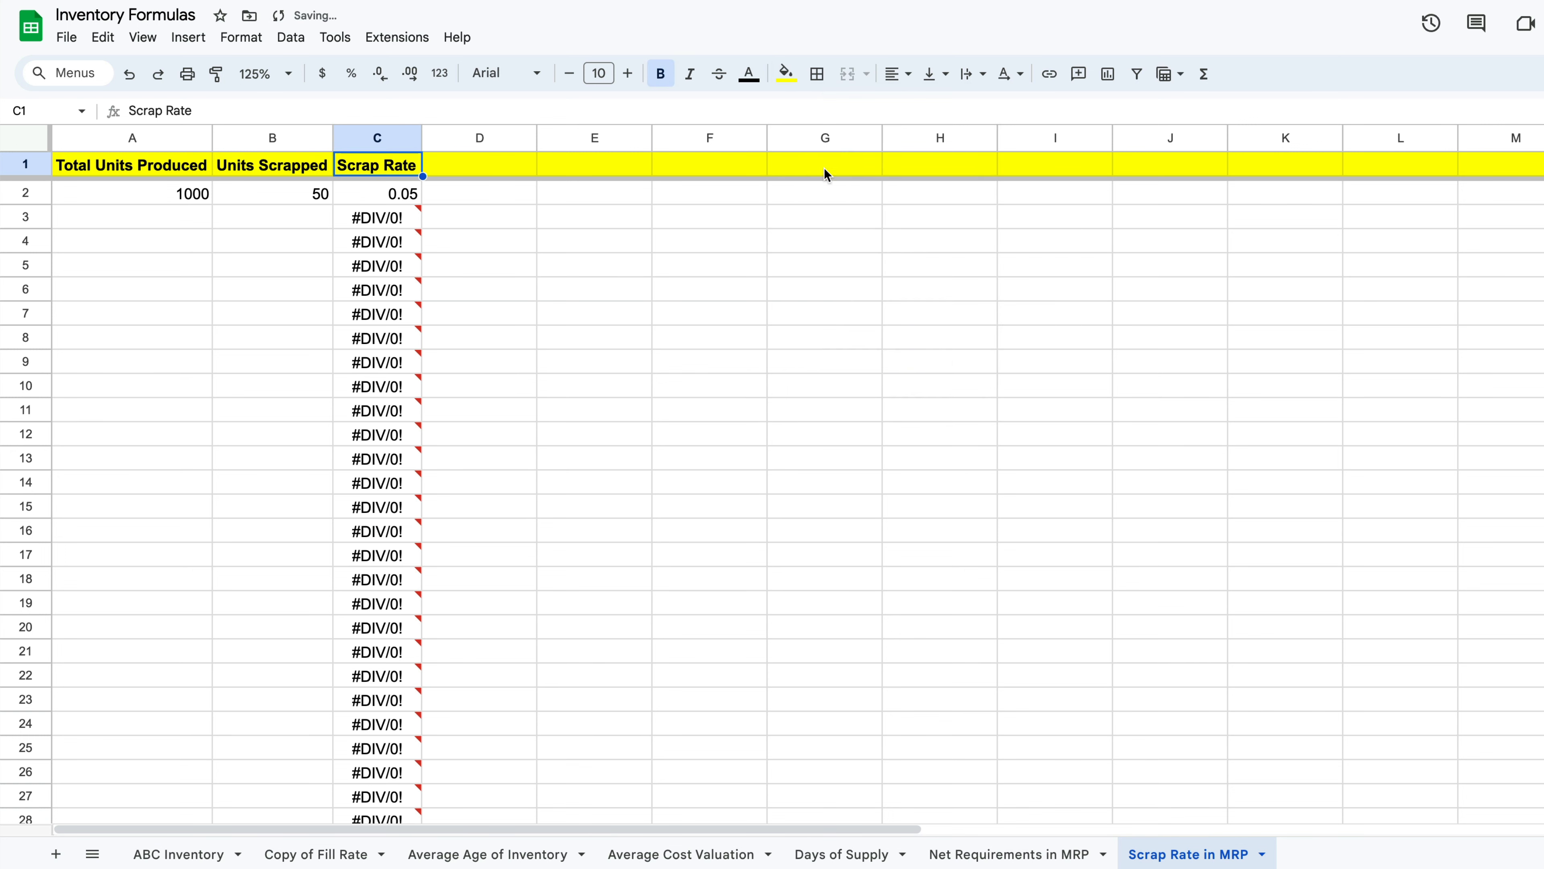
{"action": "left_click", "coordinate": [772, 220]}
Step: Wrap the scrap rate formula in C2 in IFERROR so it reads =IFERROR(B2/A2,"")
{"action": "left_click", "coordinate": [390, 193]}
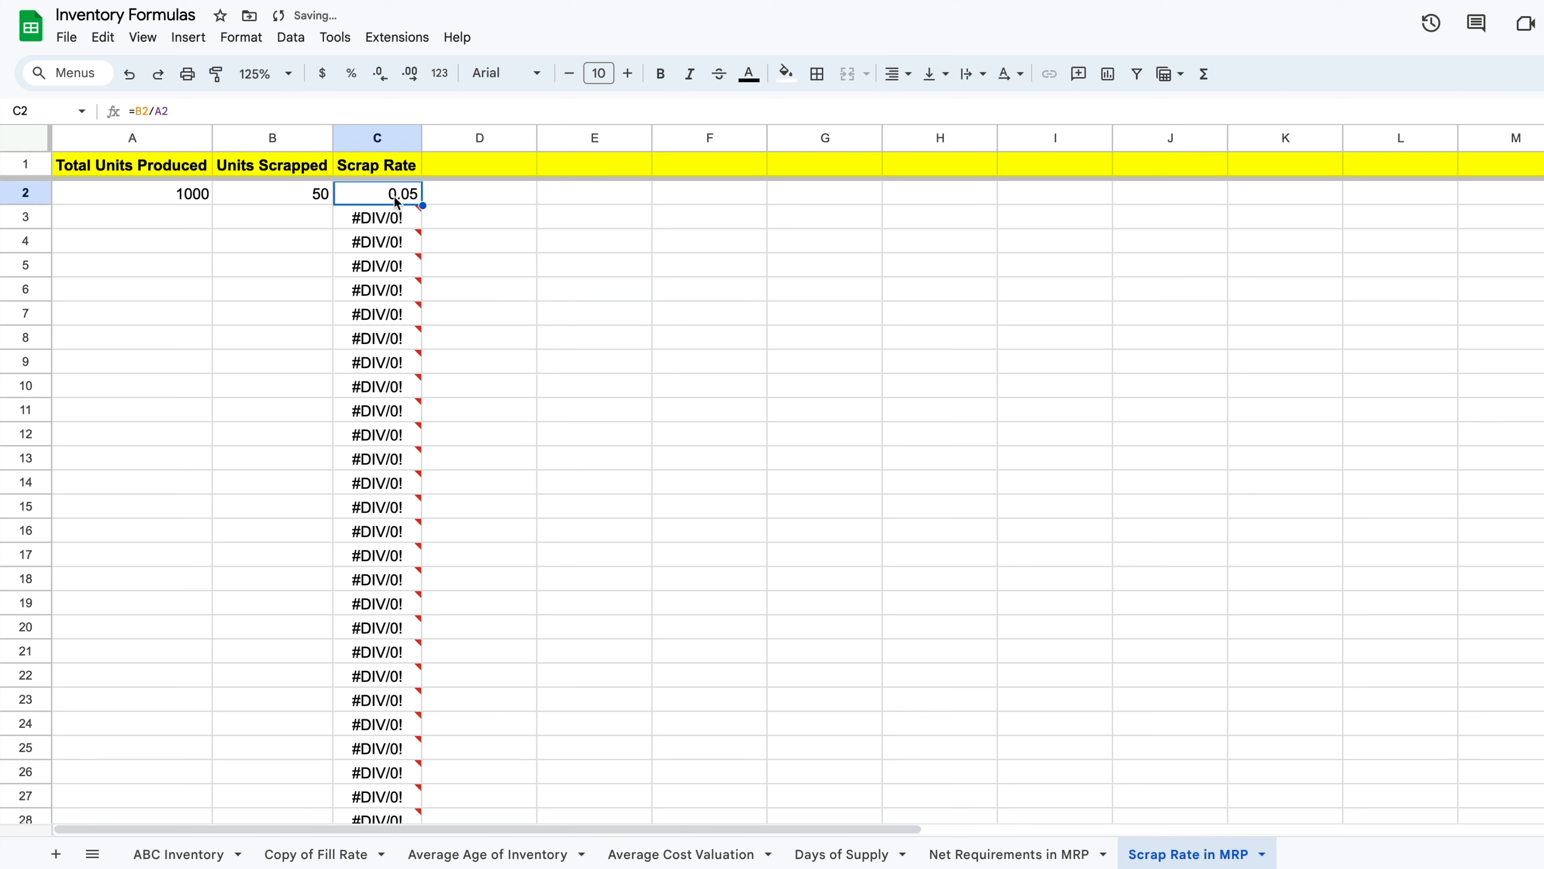
{"action": "left_click", "coordinate": [141, 111]}
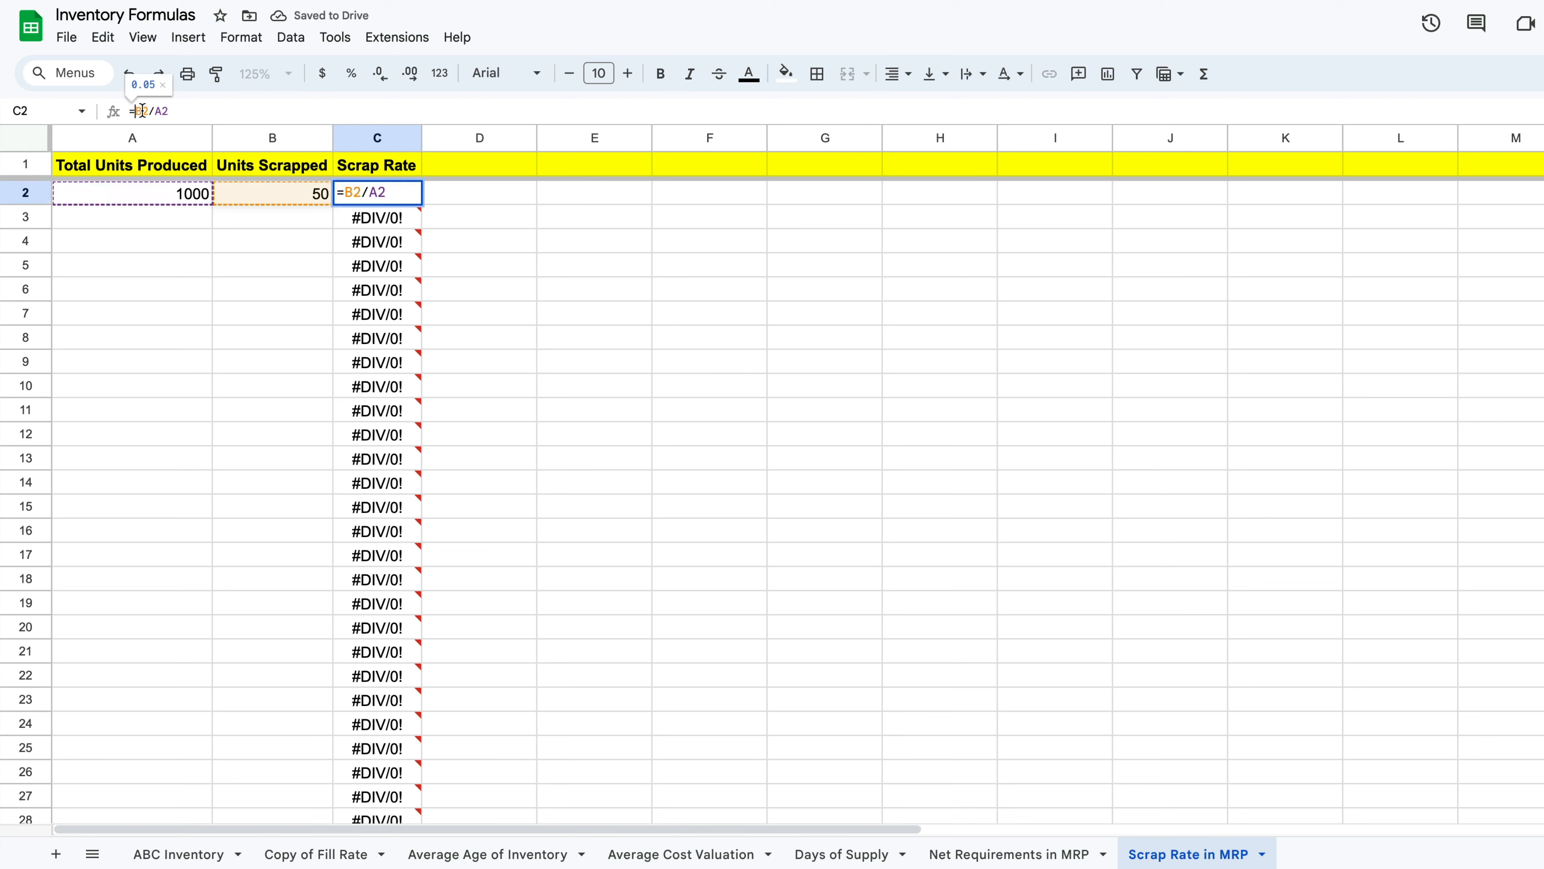
{"action": "type", "text": "IFERROR("}
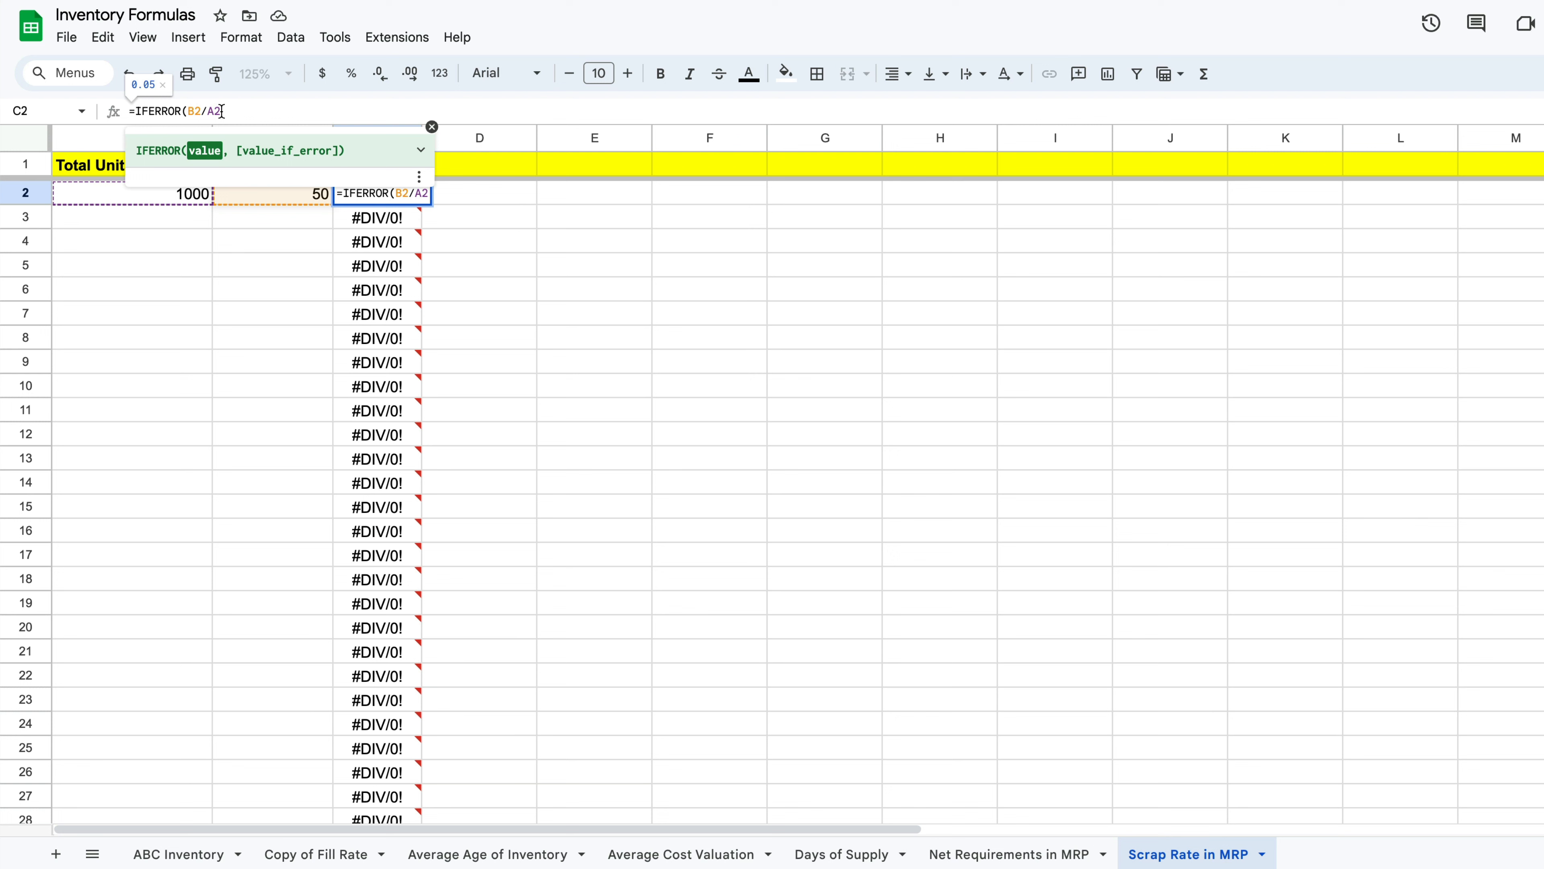
{"action": "left_click", "coordinate": [187, 111]}
{"action": "type", "text": ","}
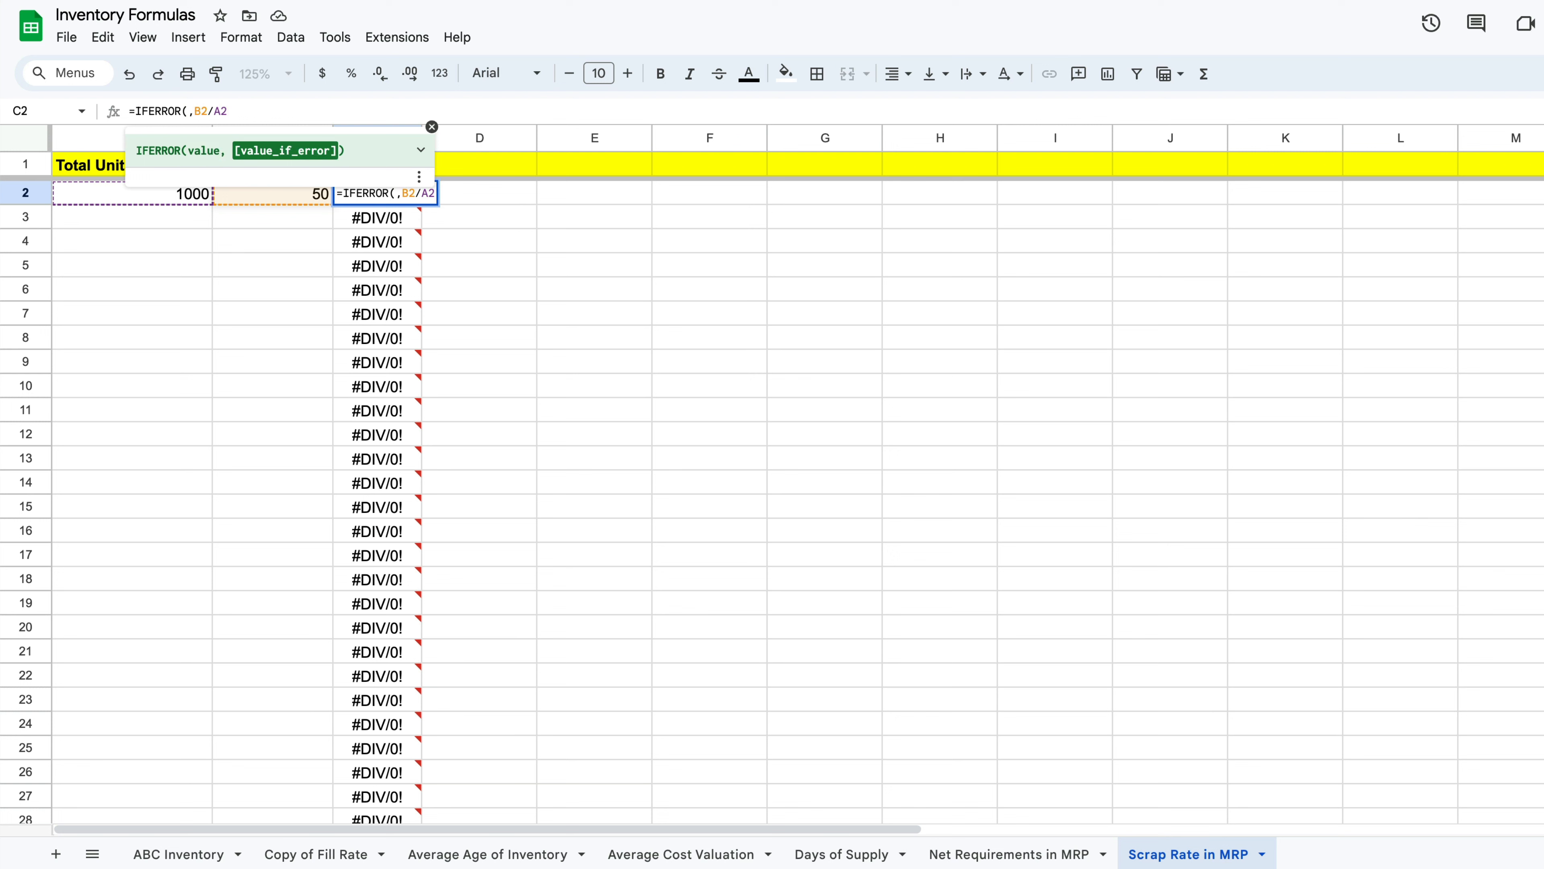
{"action": "key", "text": "BackSpace"}
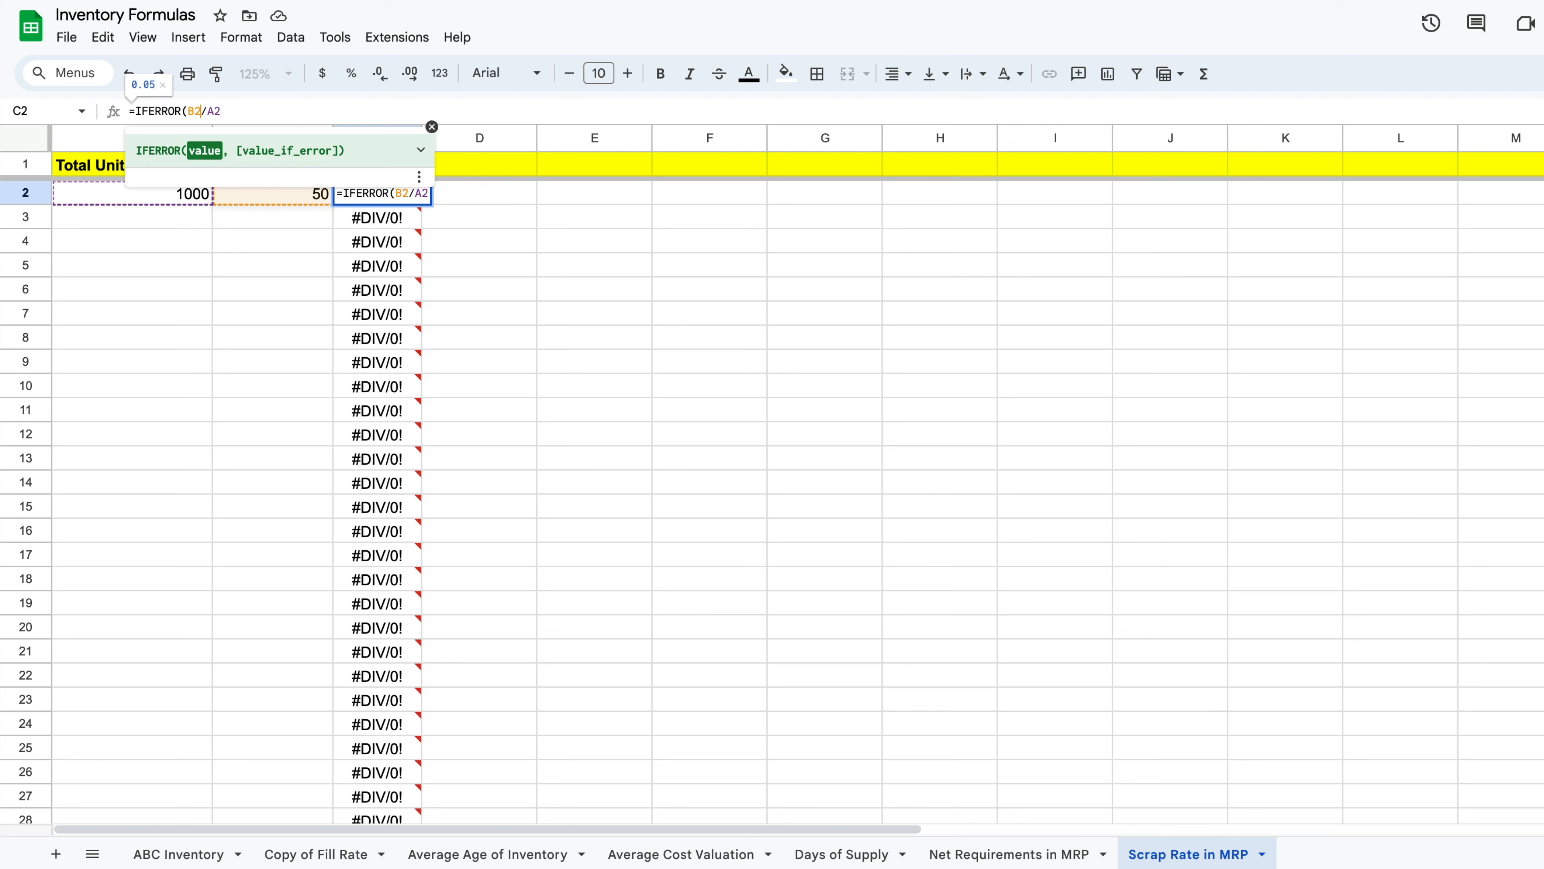
{"action": "key", "text": "Right"}
{"action": "key", "text": "Right"}
{"action": "key", "text": "Right"}
{"action": "type", "text": ","}
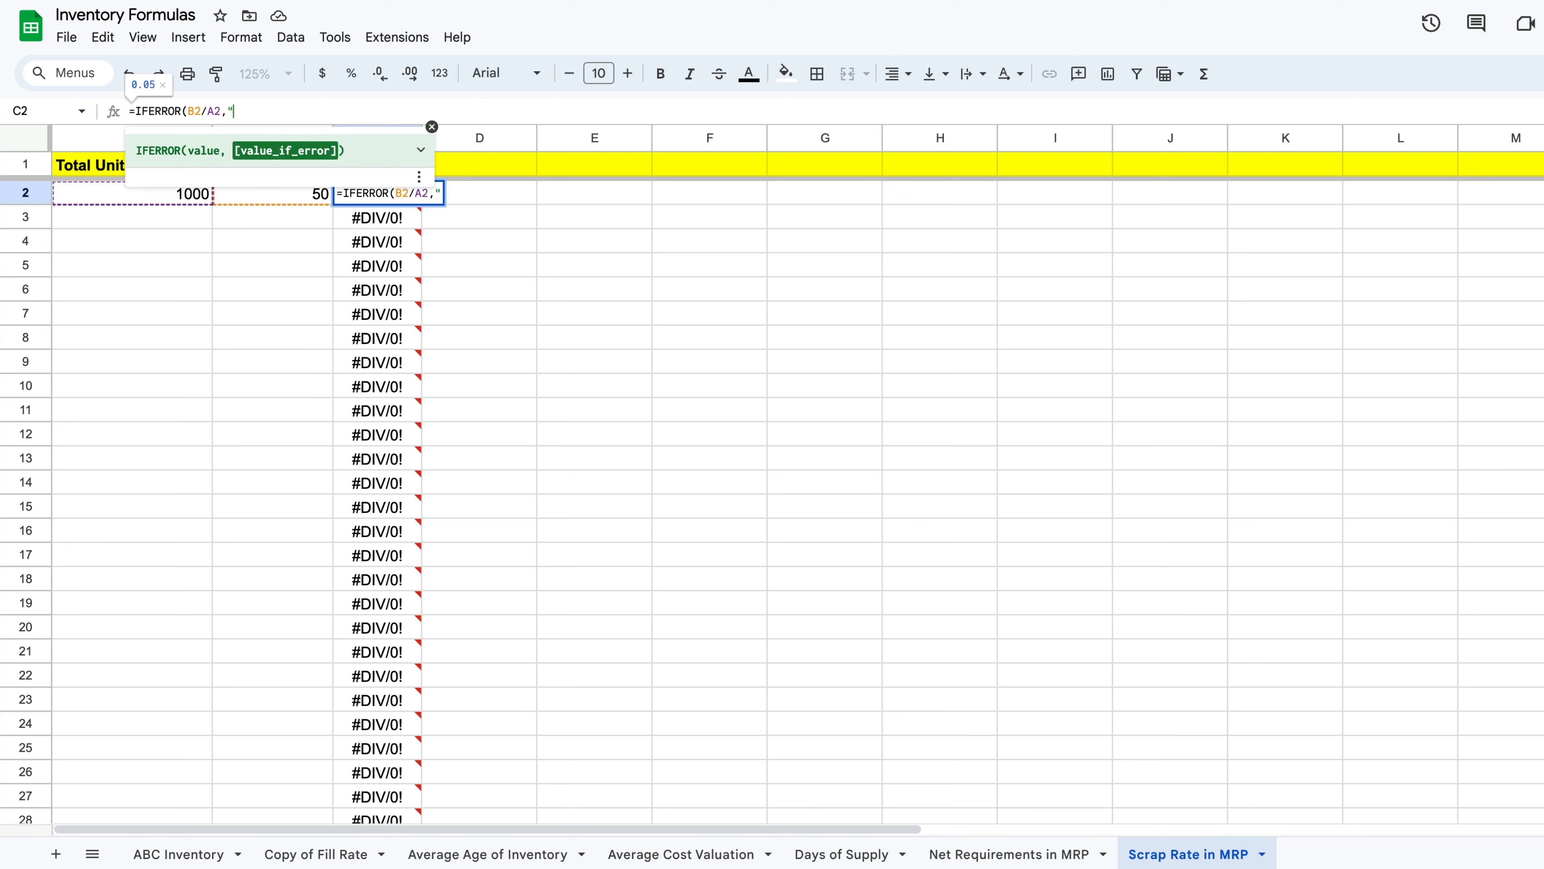
{"action": "type", "text": "\"\")"}
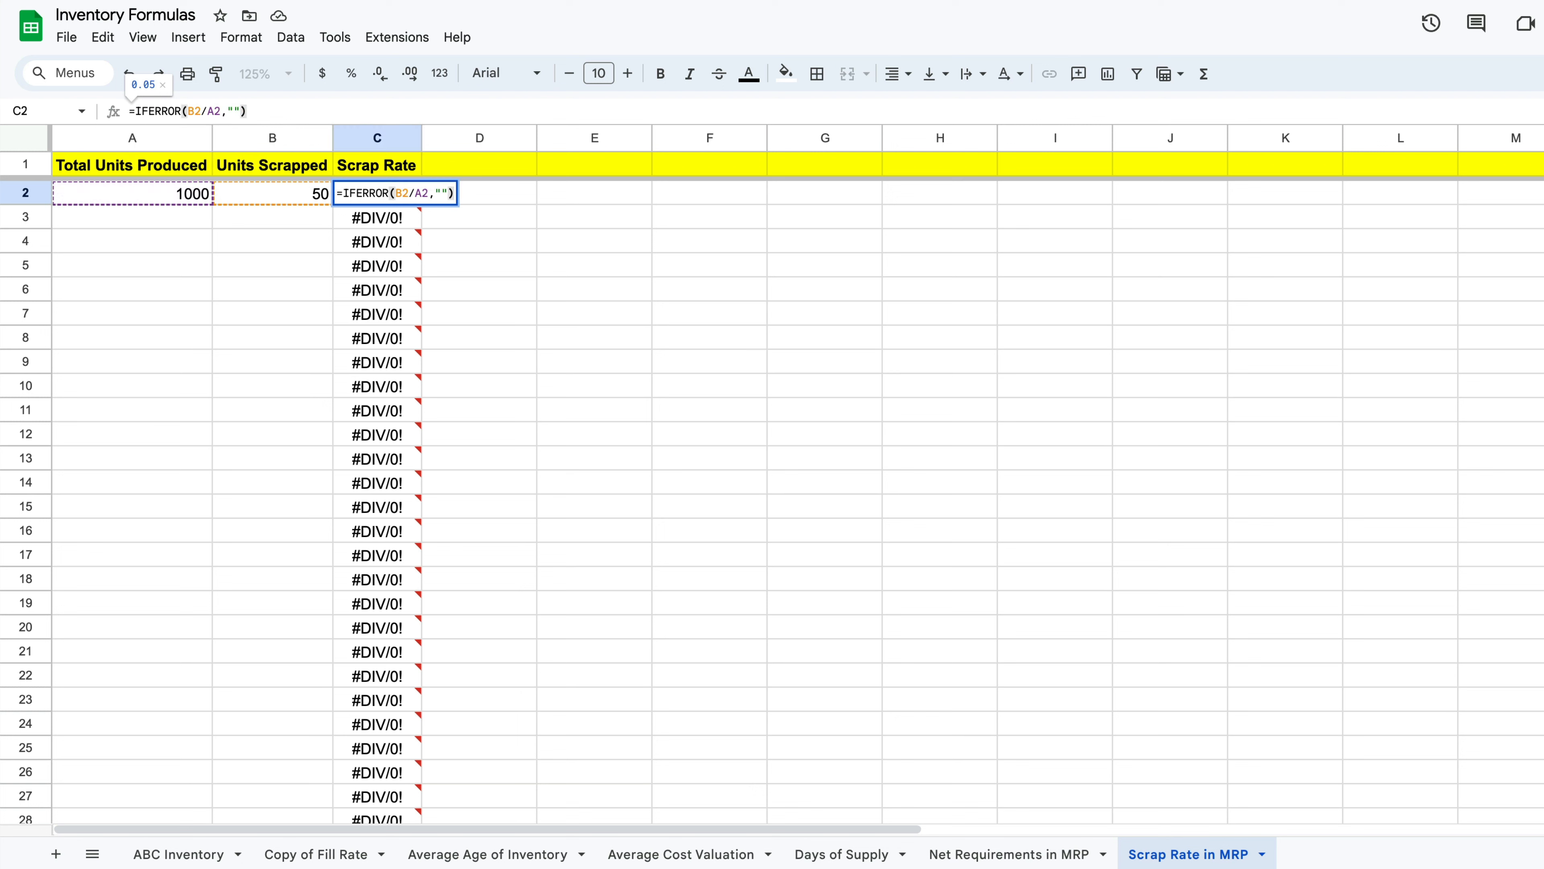
{"action": "key", "text": "Return"}
Step: Copy the IFERROR formula from C2 and paste it into the whole of column C
{"action": "left_click", "coordinate": [370, 193]}
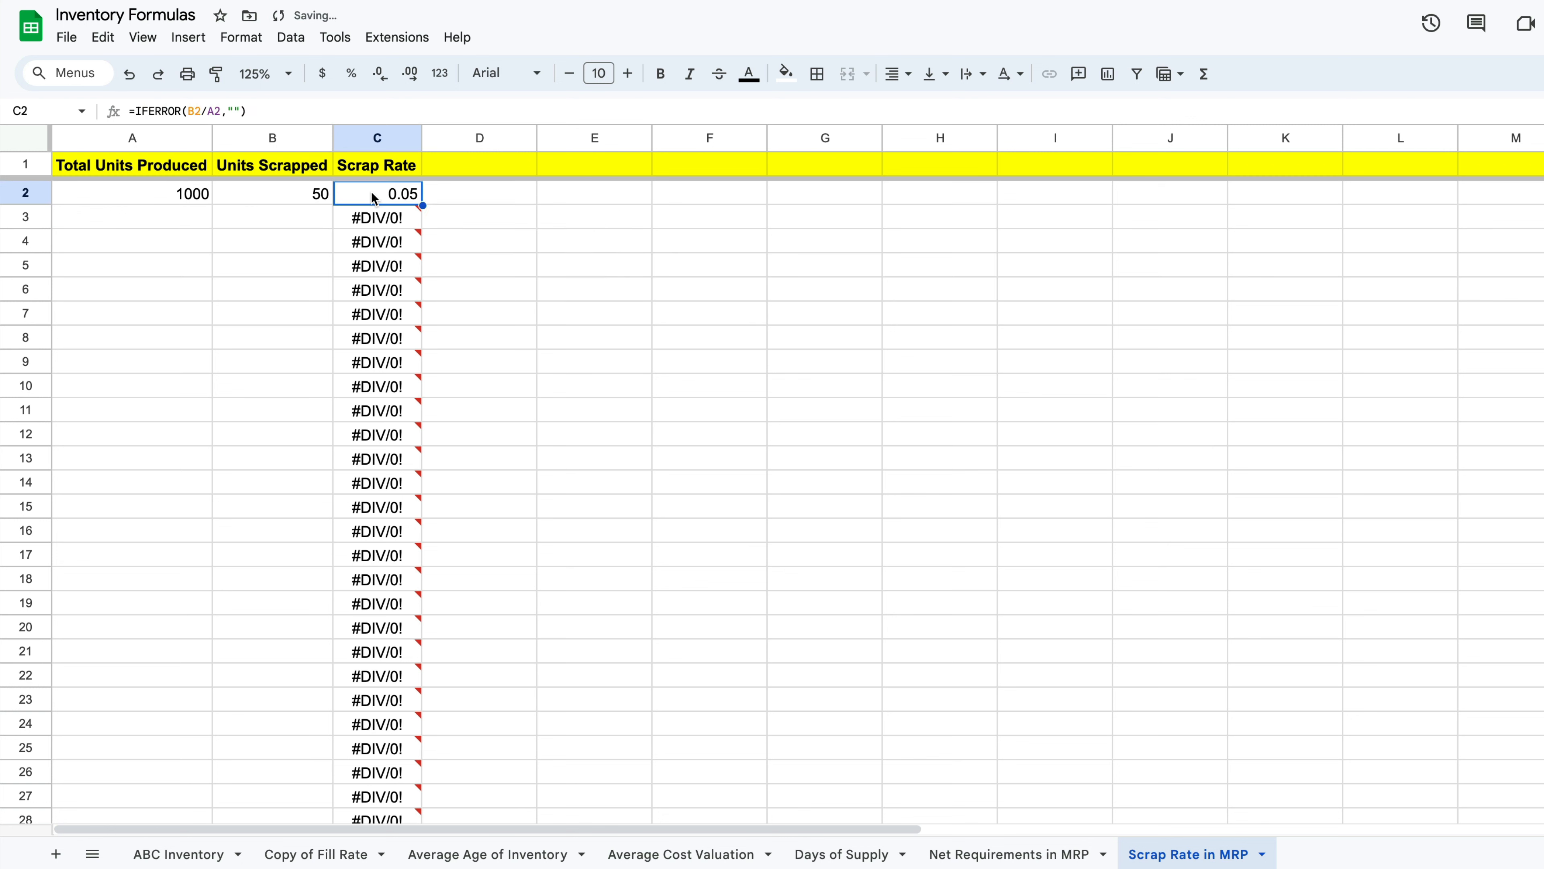
{"action": "left_click", "coordinate": [369, 140]}
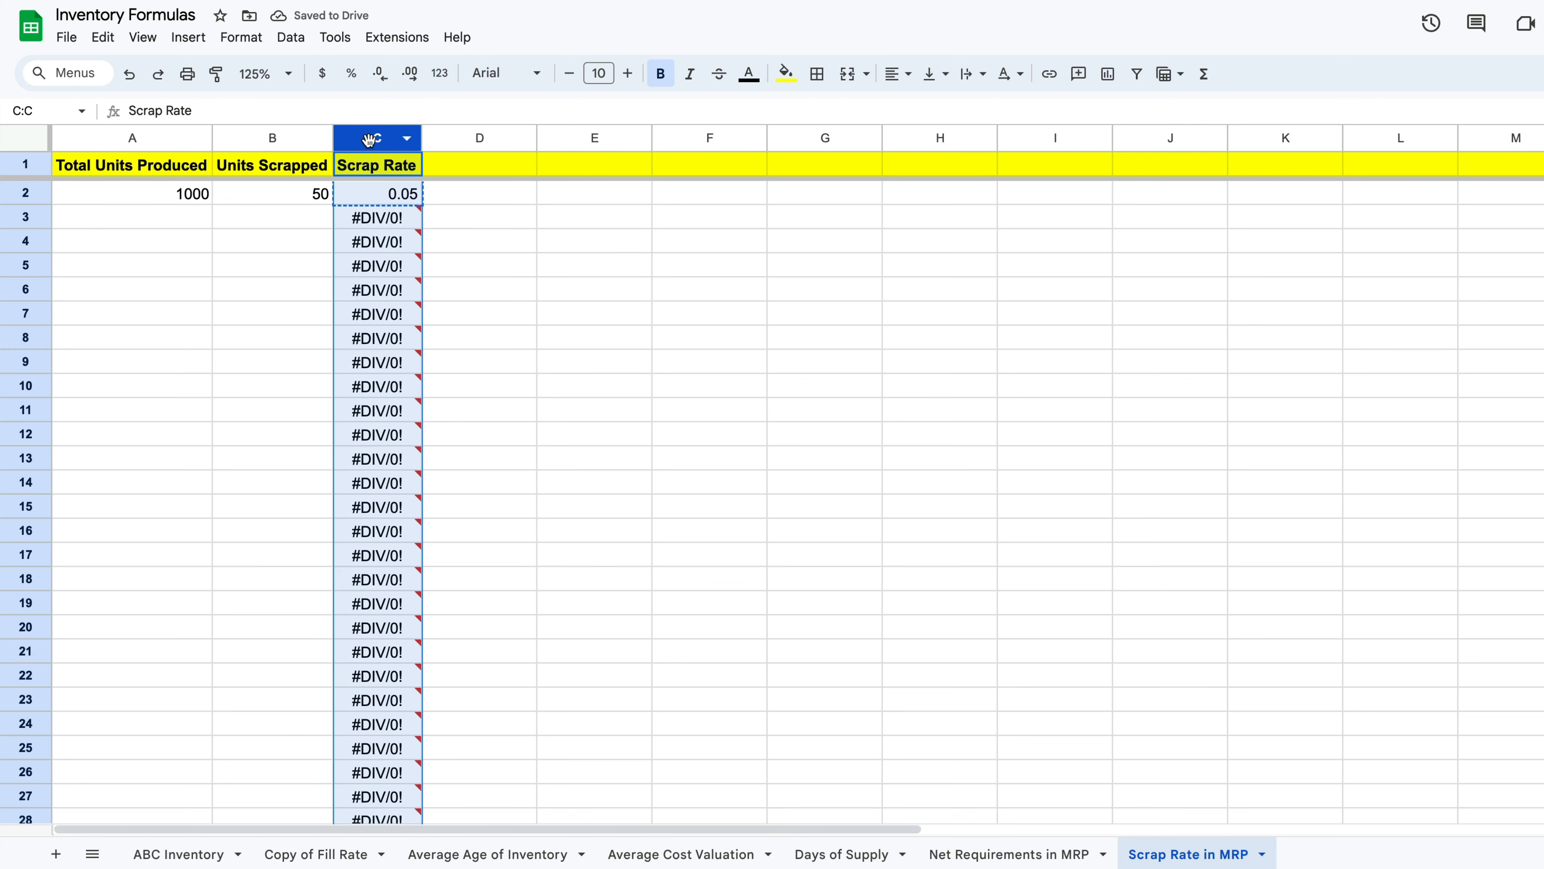
{"action": "key", "text": "ctrl+v"}
{"action": "left_click", "coordinate": [485, 261]}
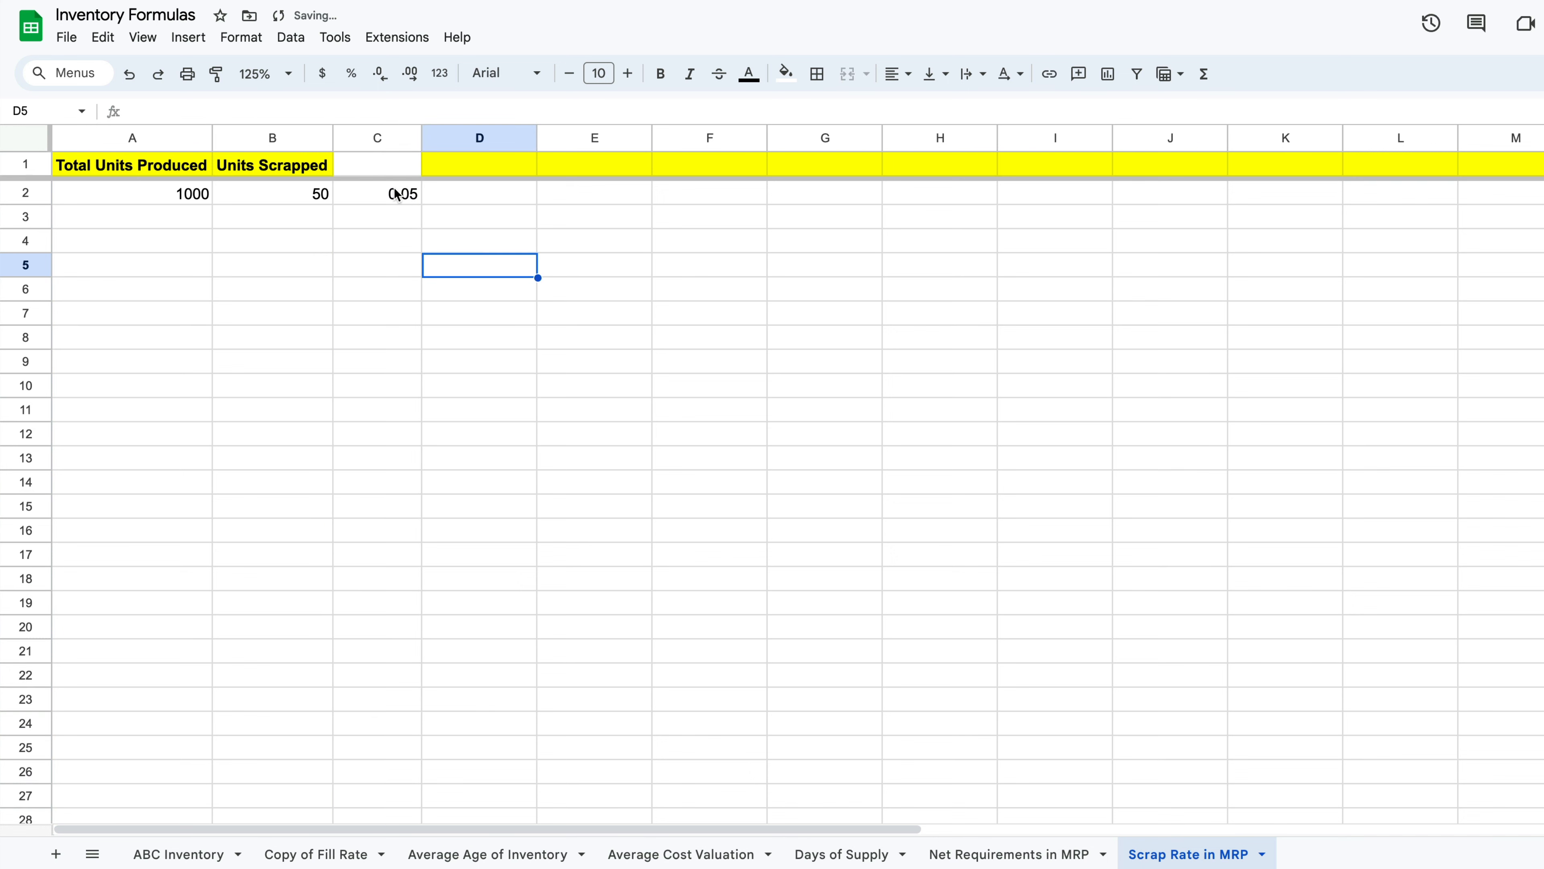
Step: Enter the heading "Scrap Rate" in cell C1 again
{"action": "left_click", "coordinate": [387, 165]}
{"action": "type", "text": "Scra"}
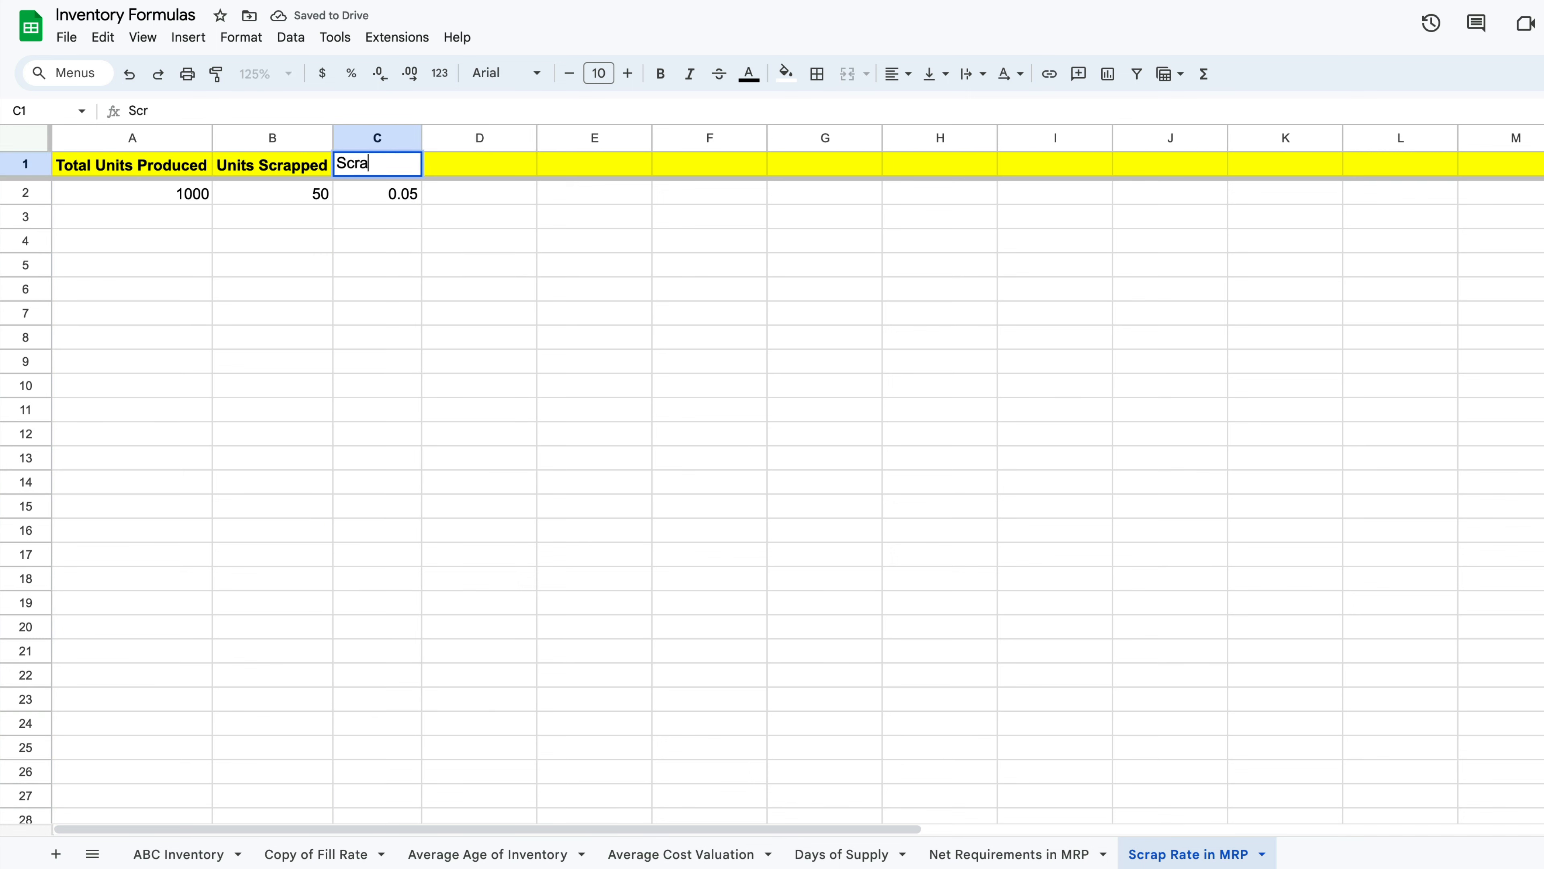
{"action": "type", "text": "p Rate"}
{"action": "left_click", "coordinate": [532, 285]}
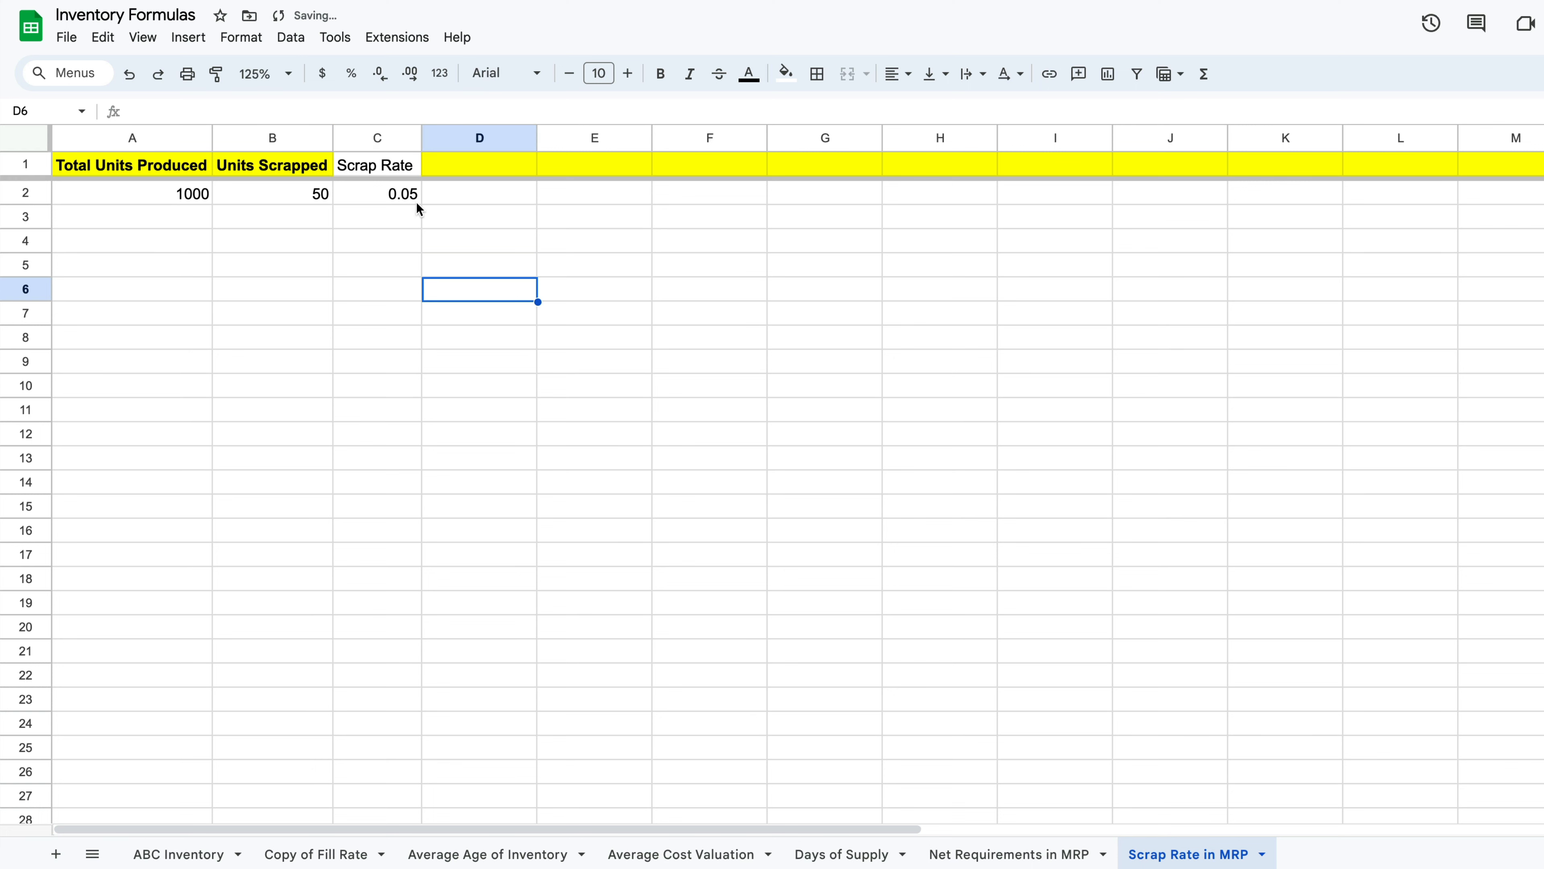
Step: Make the "Scrap Rate" heading in C1 bold and fill the cell with yellow
{"action": "left_click", "coordinate": [403, 171]}
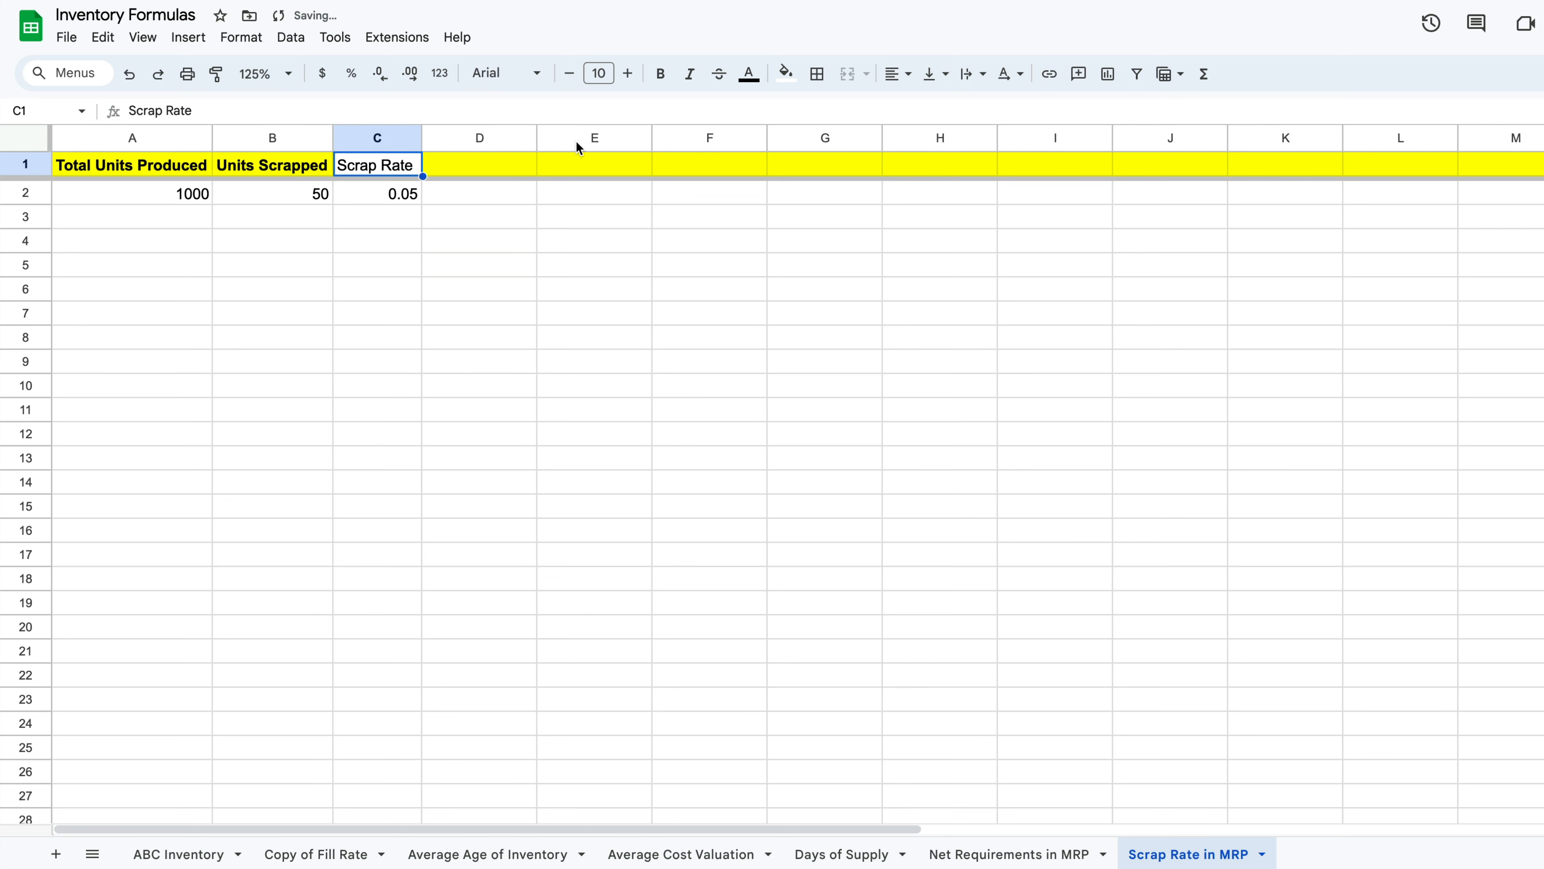
{"action": "left_click", "coordinate": [660, 73]}
{"action": "left_click", "coordinate": [786, 73]}
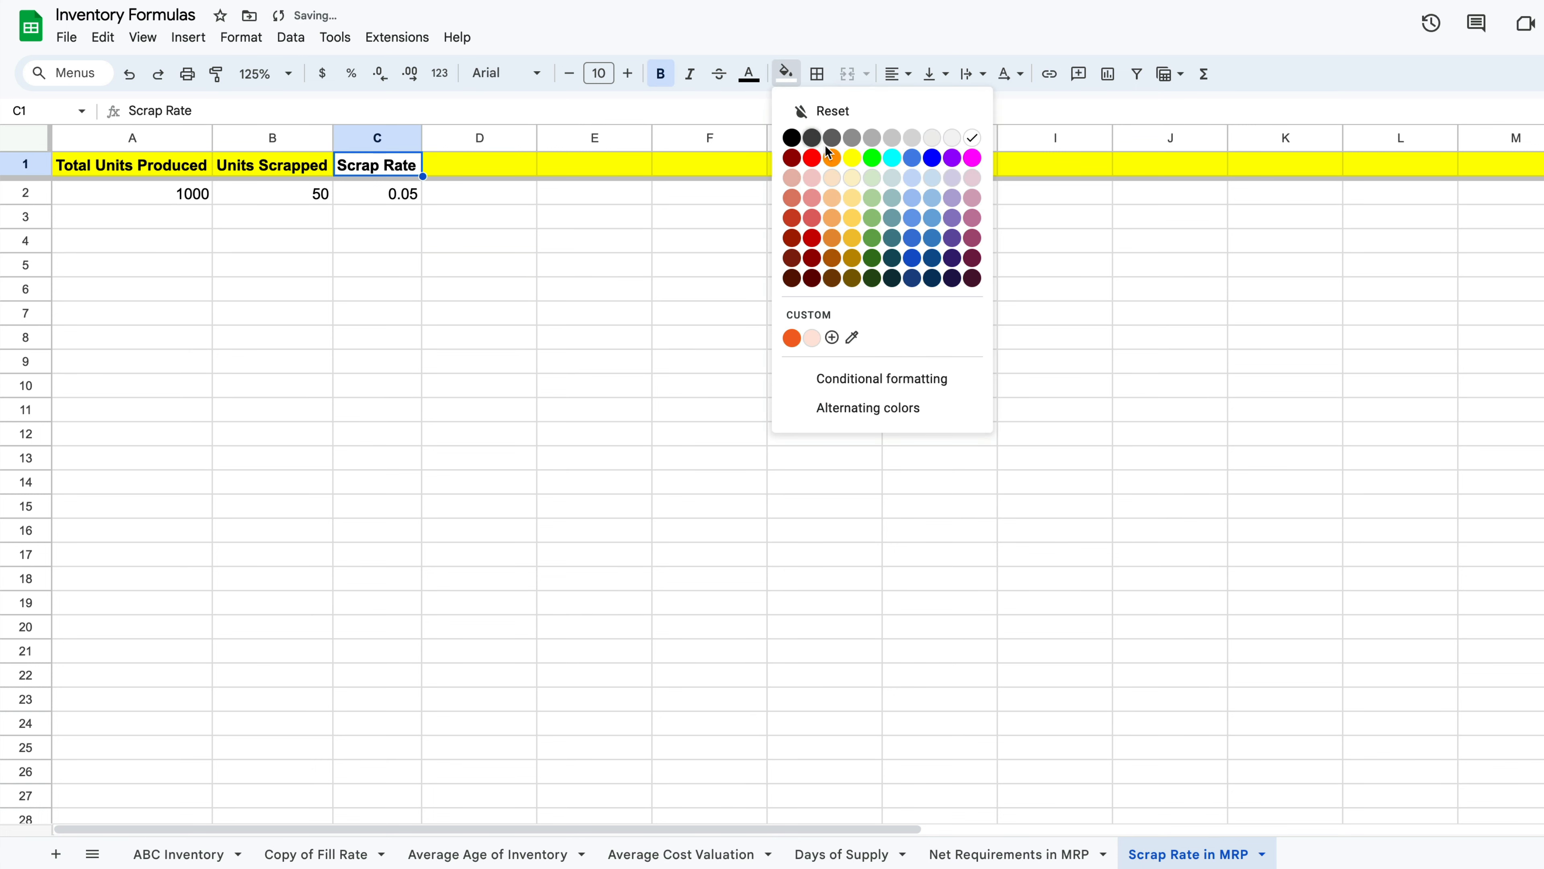
{"action": "left_click", "coordinate": [850, 157]}
{"action": "left_click", "coordinate": [733, 294]}
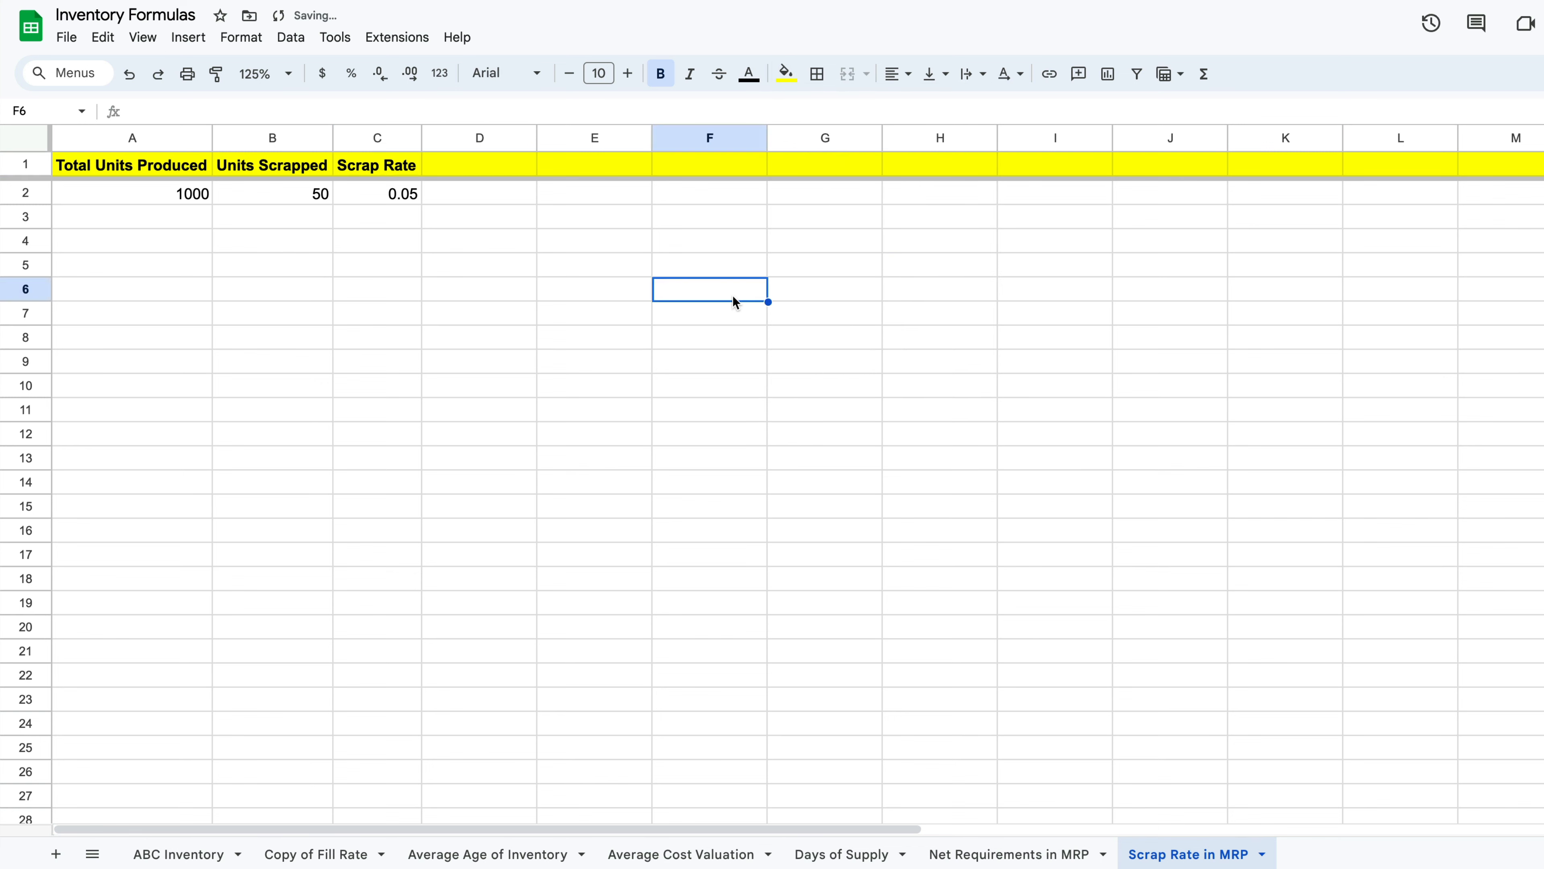
Step: Enter a second data row with 250 total units produced in A3 and 50 units scrapped in B3
{"action": "left_click", "coordinate": [401, 200]}
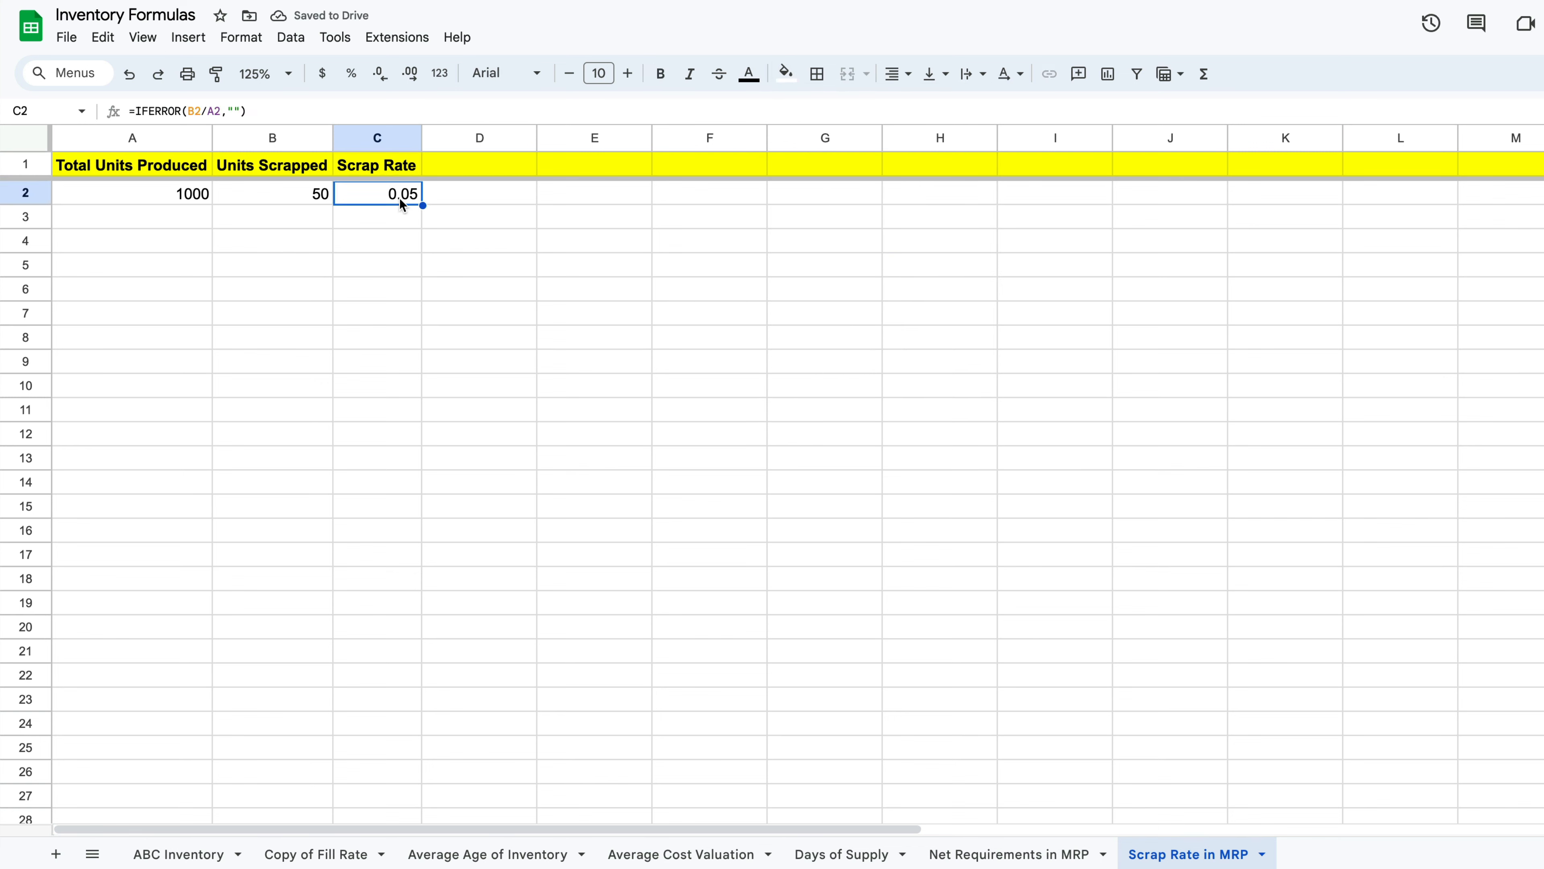
{"action": "left_click_drag", "start_coordinate": [401, 227], "coordinate": [416, 441]}
{"action": "left_click", "coordinate": [152, 227]}
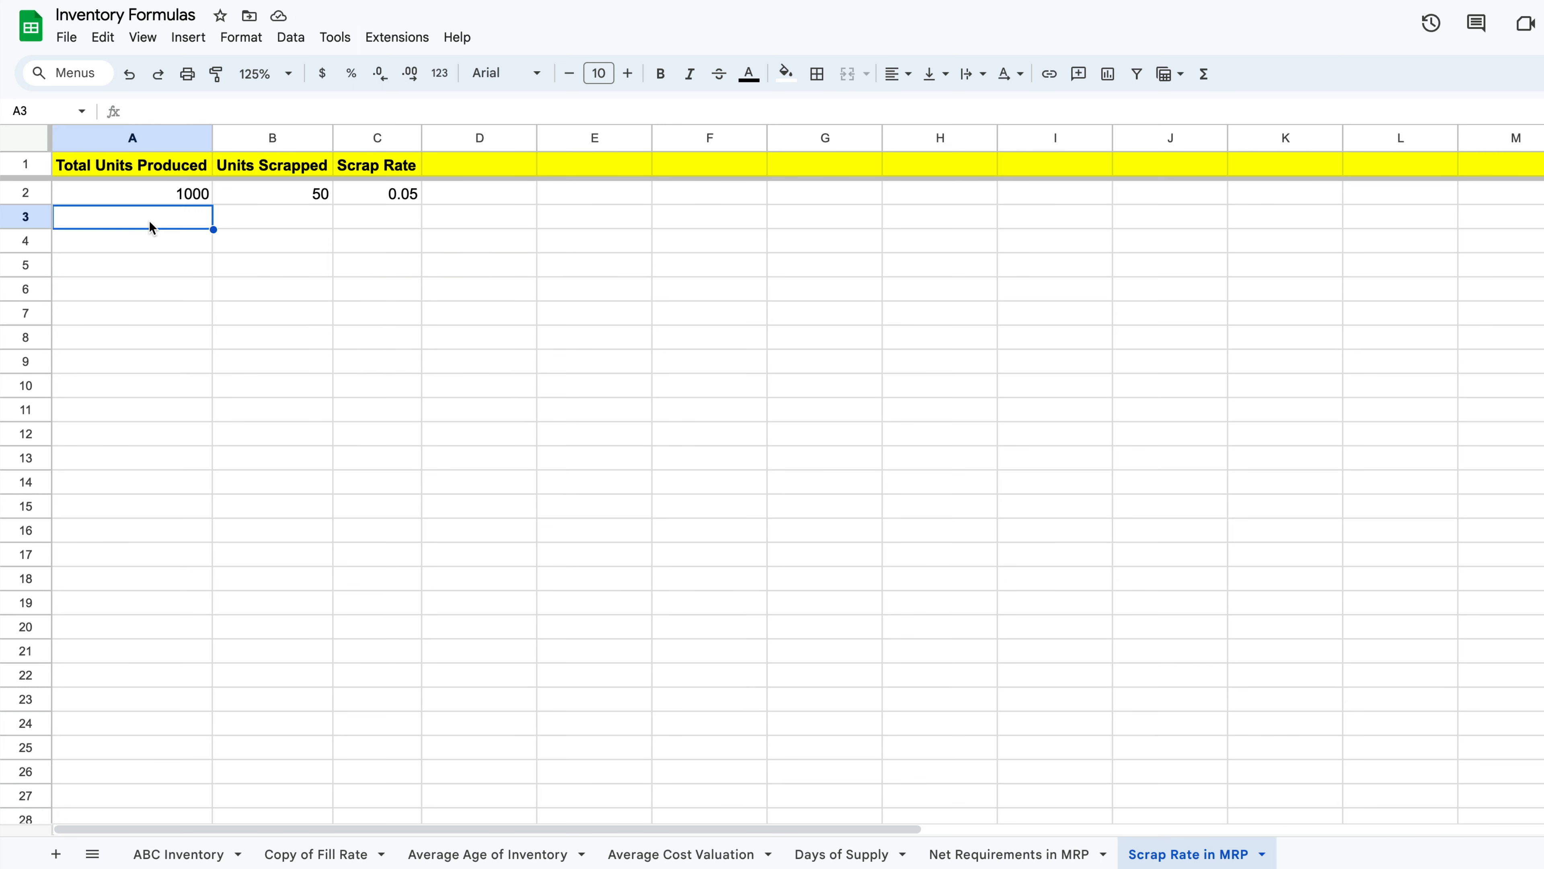
{"action": "type", "text": "250"}
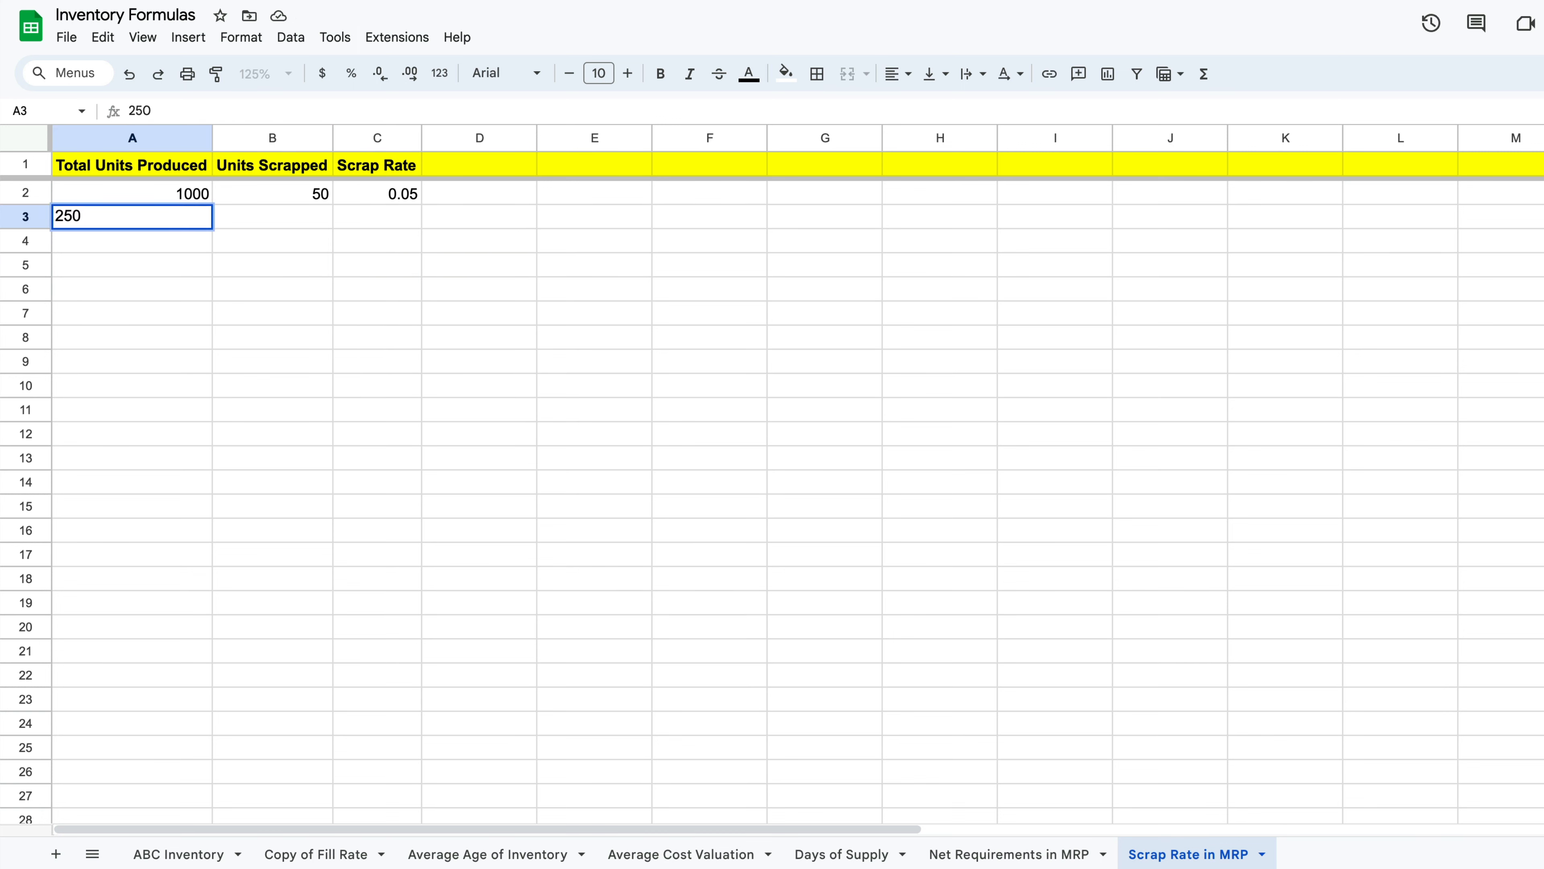
{"action": "key", "text": "Tab"}
{"action": "type", "text": "50"}
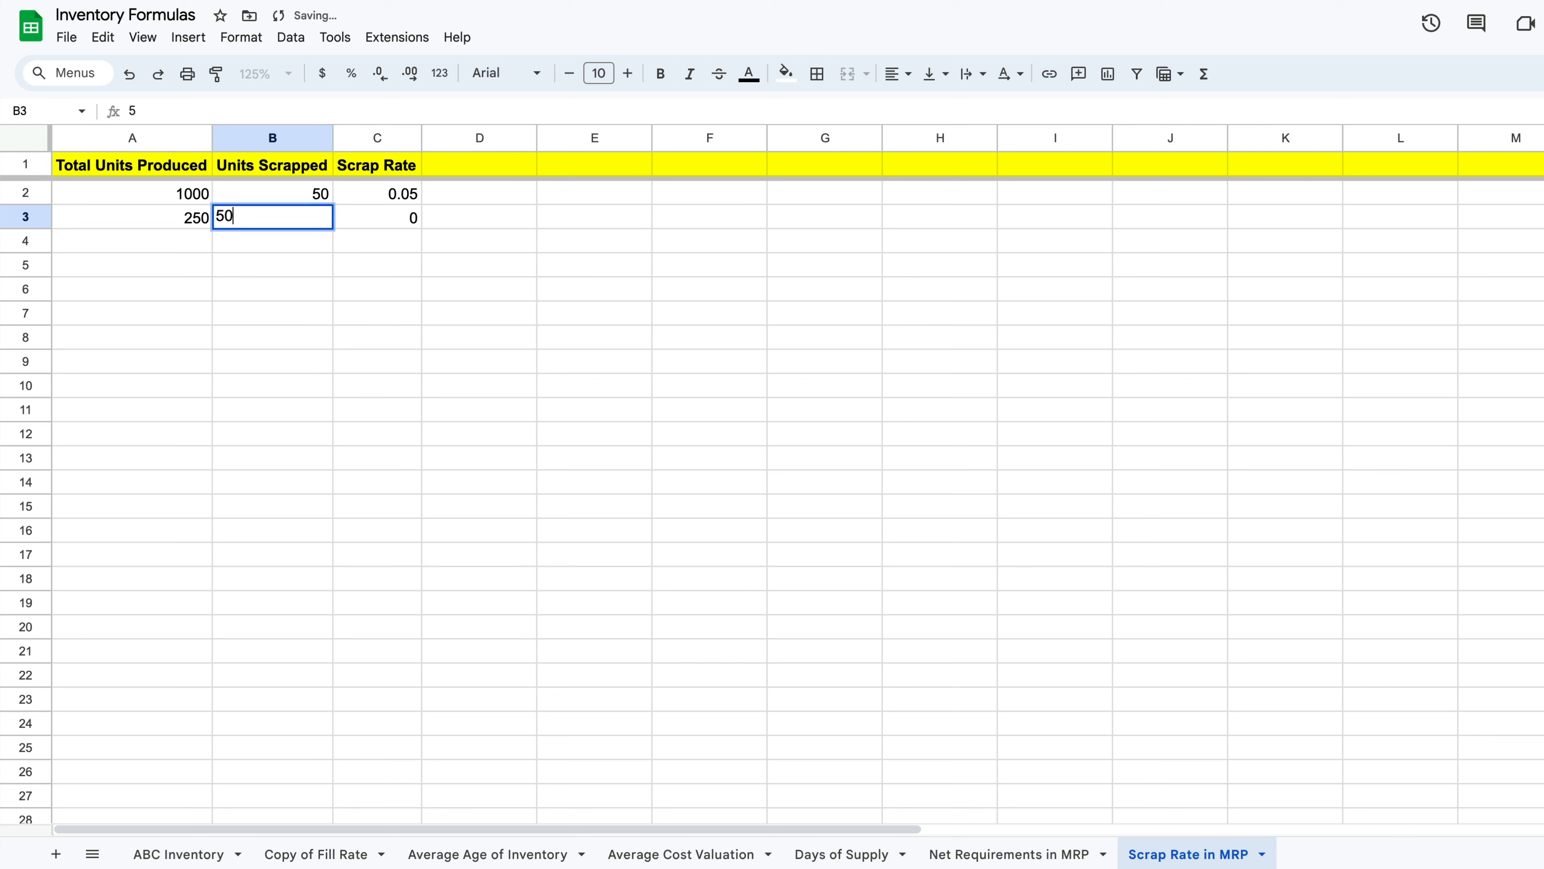
{"action": "key", "text": "Tab"}
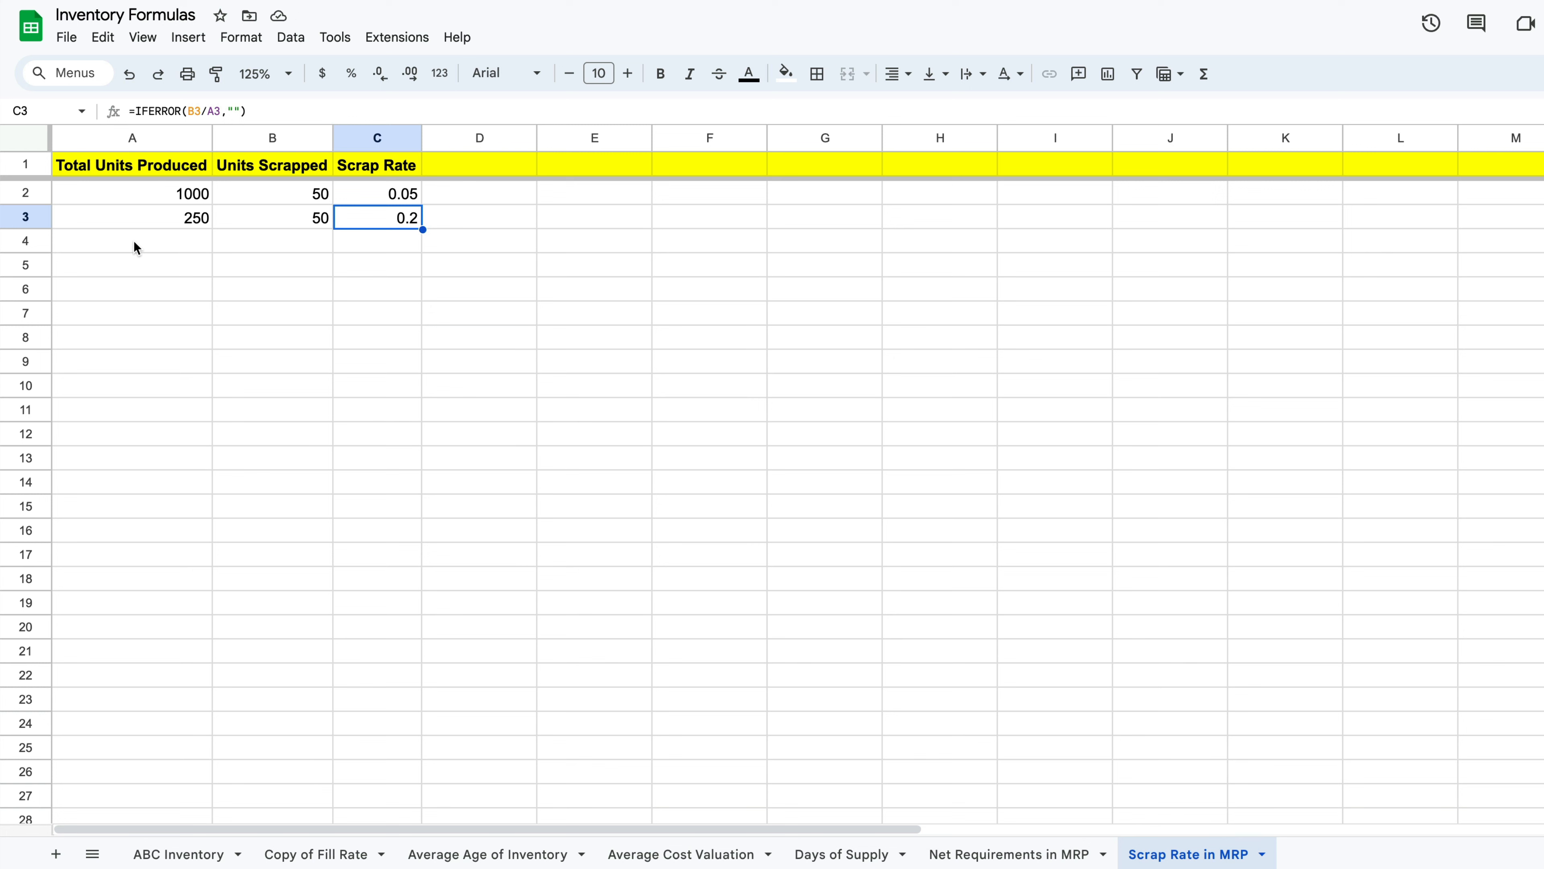
Step: Format the whole of column C as a percentage and reduce it to zero decimal places
{"action": "left_click", "coordinate": [378, 138]}
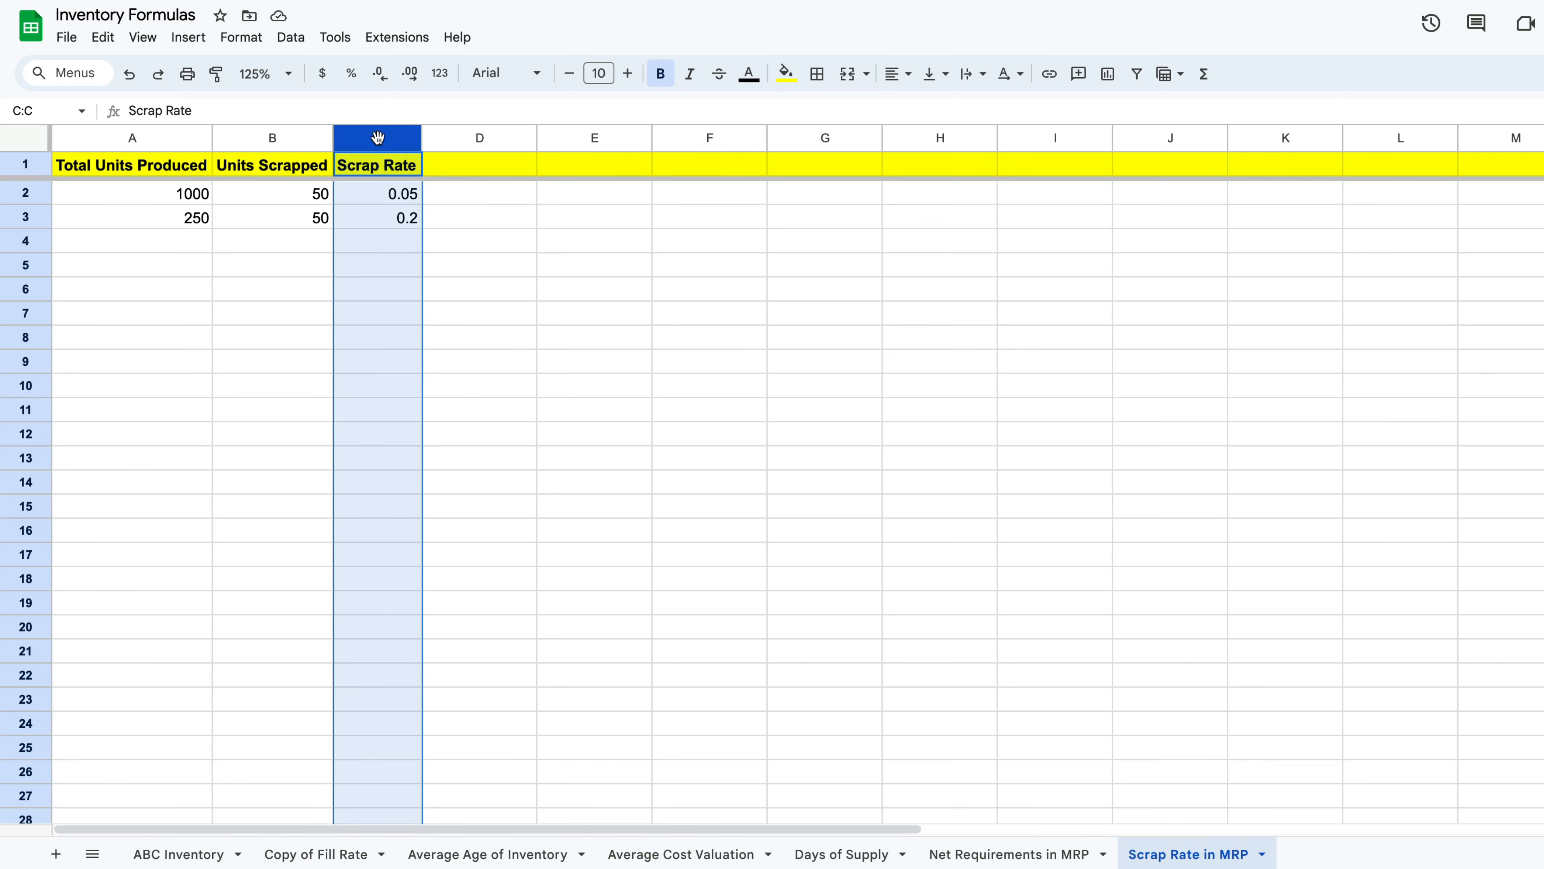
{"action": "left_click", "coordinate": [349, 73]}
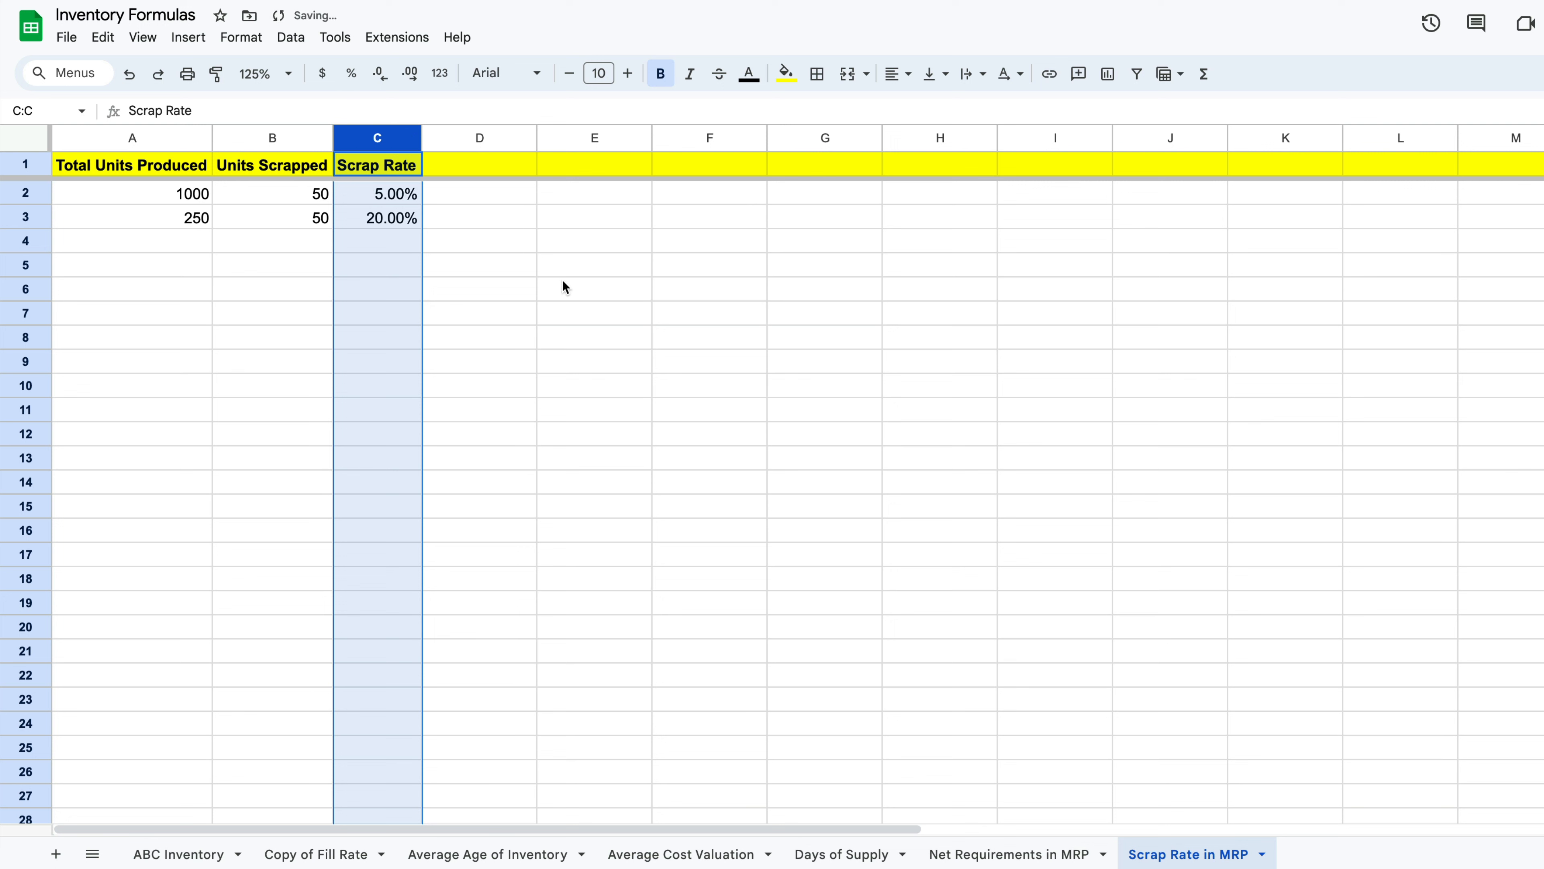
{"action": "left_click", "coordinate": [377, 76]}
{"action": "left_click", "coordinate": [376, 81]}
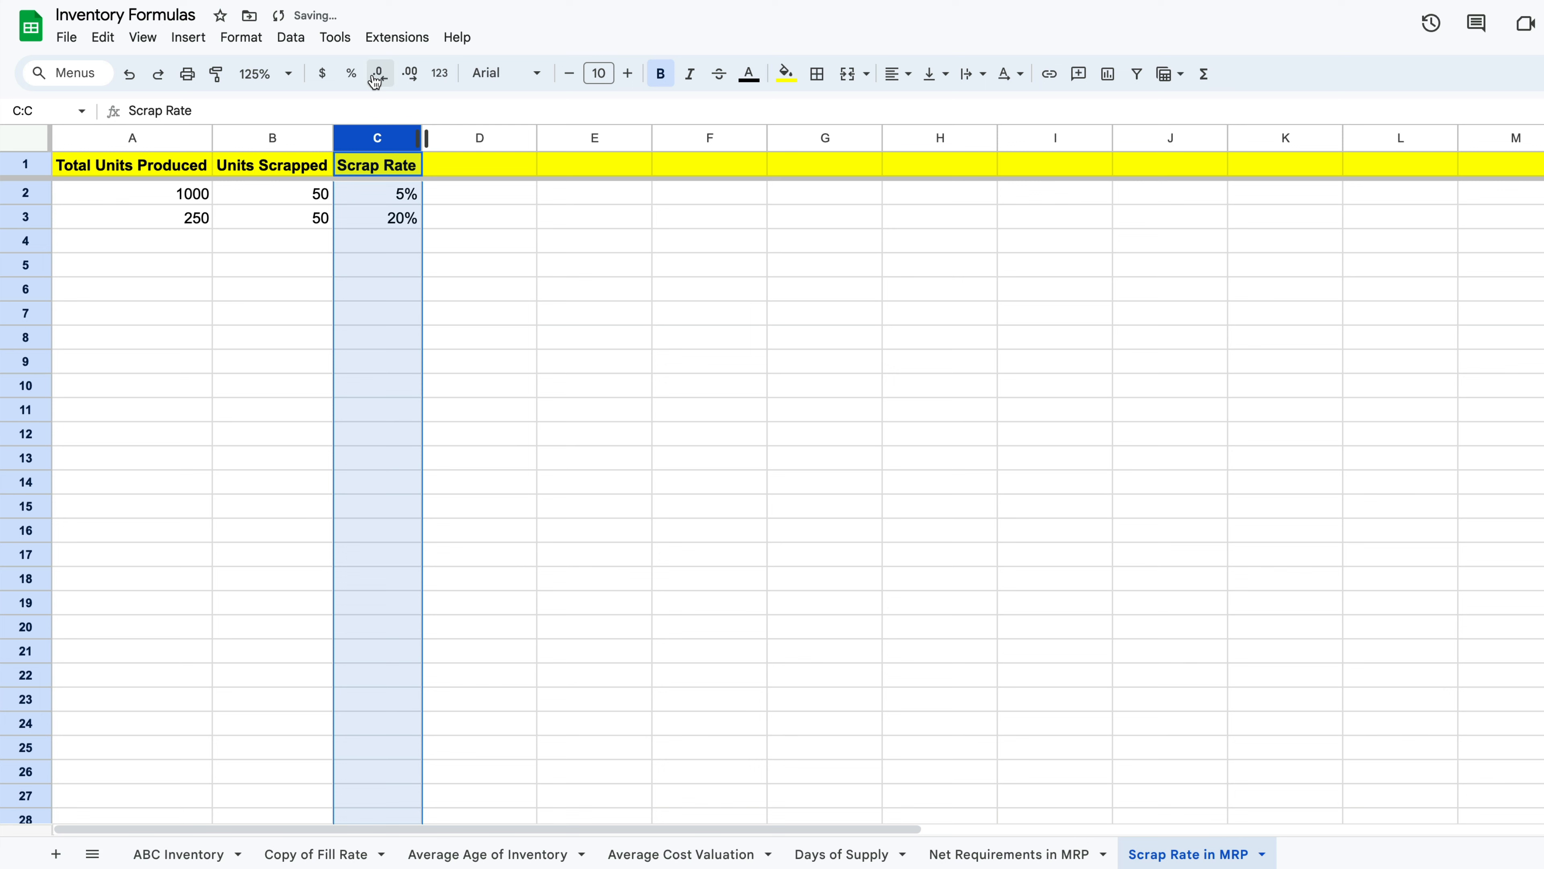
Step: Increase the percentages in column C to two decimal places
{"action": "left_click", "coordinate": [406, 78]}
{"action": "left_click", "coordinate": [406, 78]}
{"action": "left_click", "coordinate": [506, 270]}
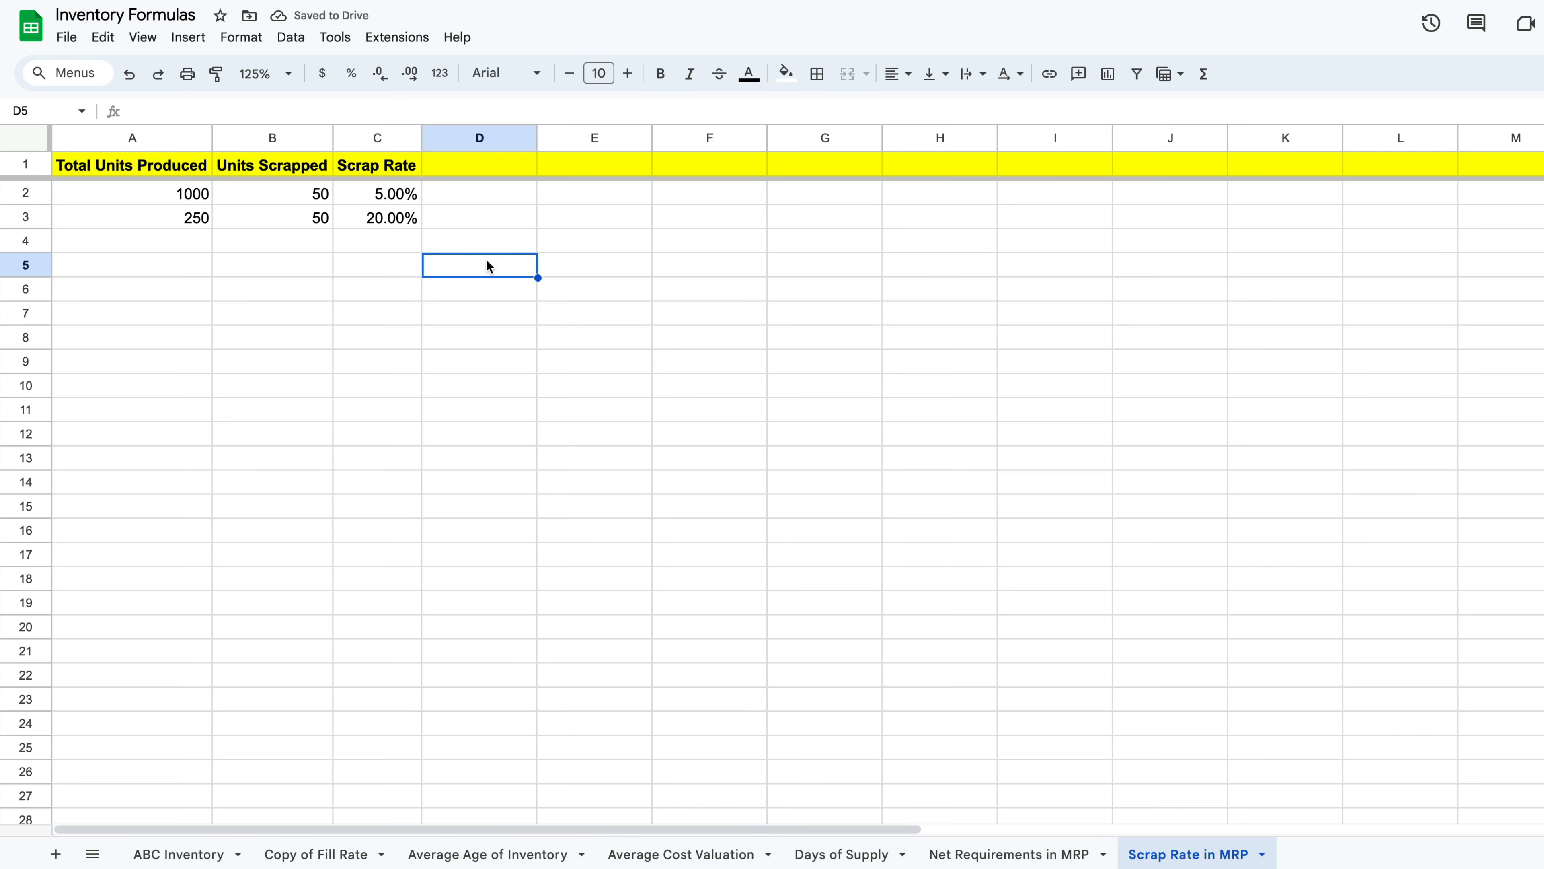
Step: Set the number format of the whole of column C to Automatic
{"action": "left_click", "coordinate": [376, 139]}
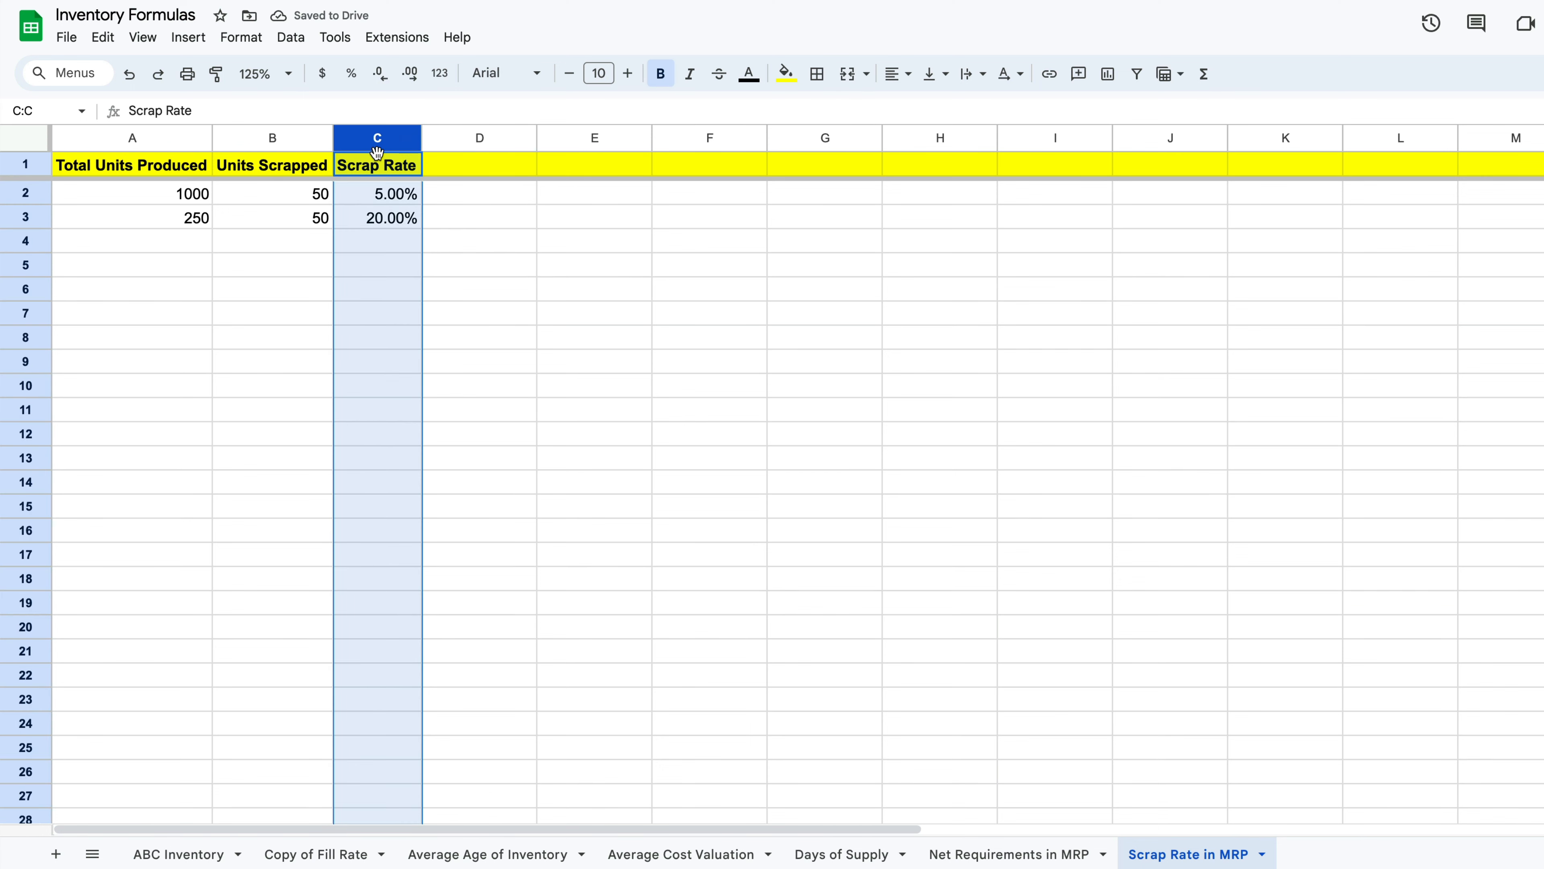
{"action": "left_click", "coordinate": [241, 37]}
{"action": "mouse_move", "coordinate": [313, 117]}
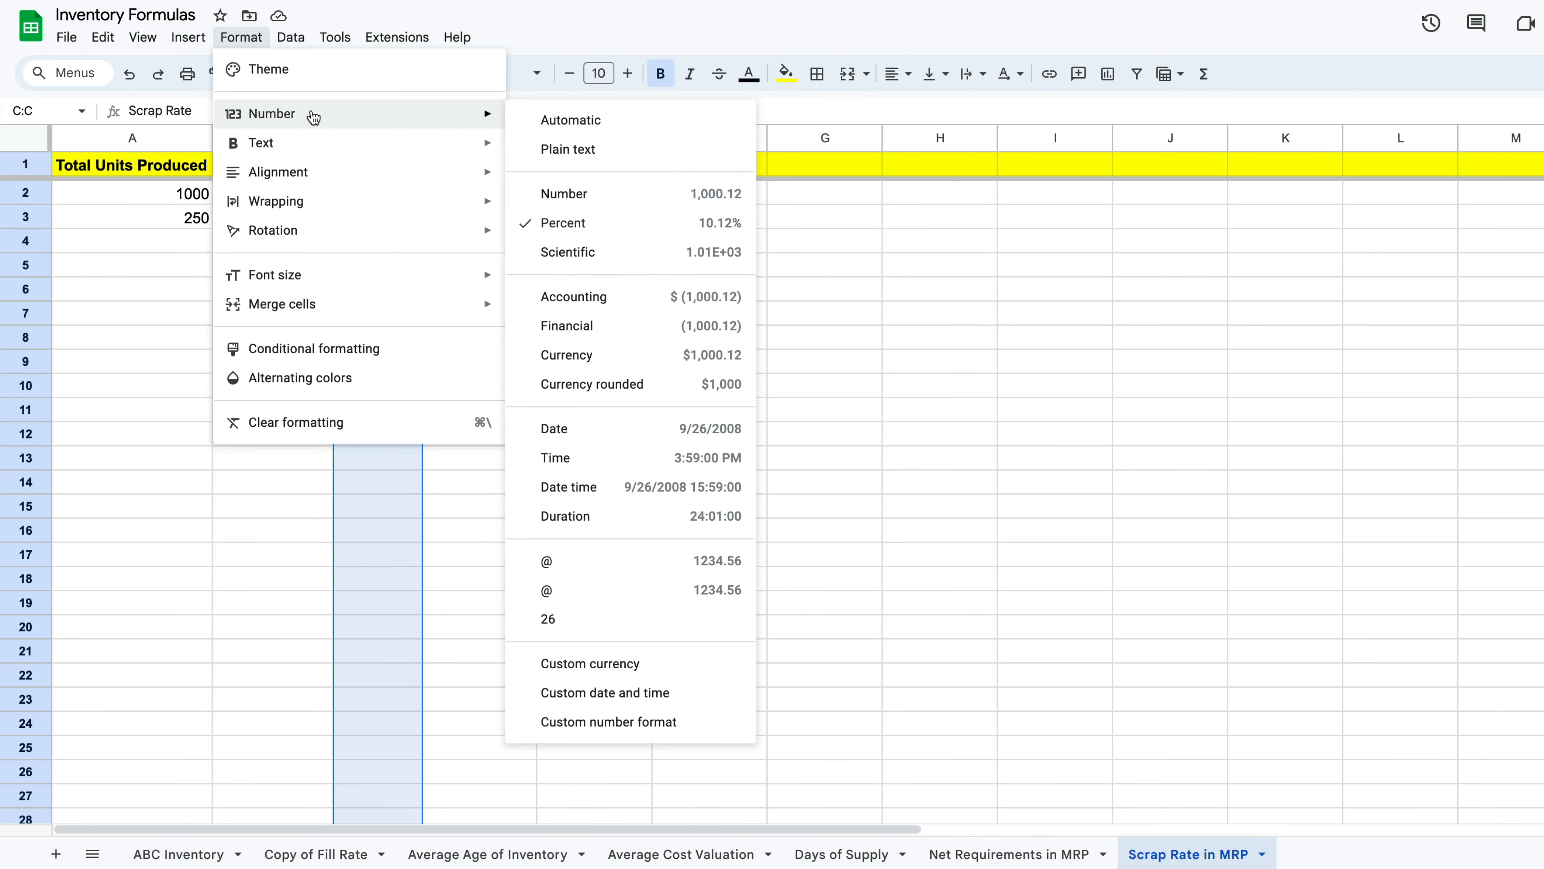
{"action": "left_click", "coordinate": [556, 120]}
{"action": "left_click", "coordinate": [618, 322]}
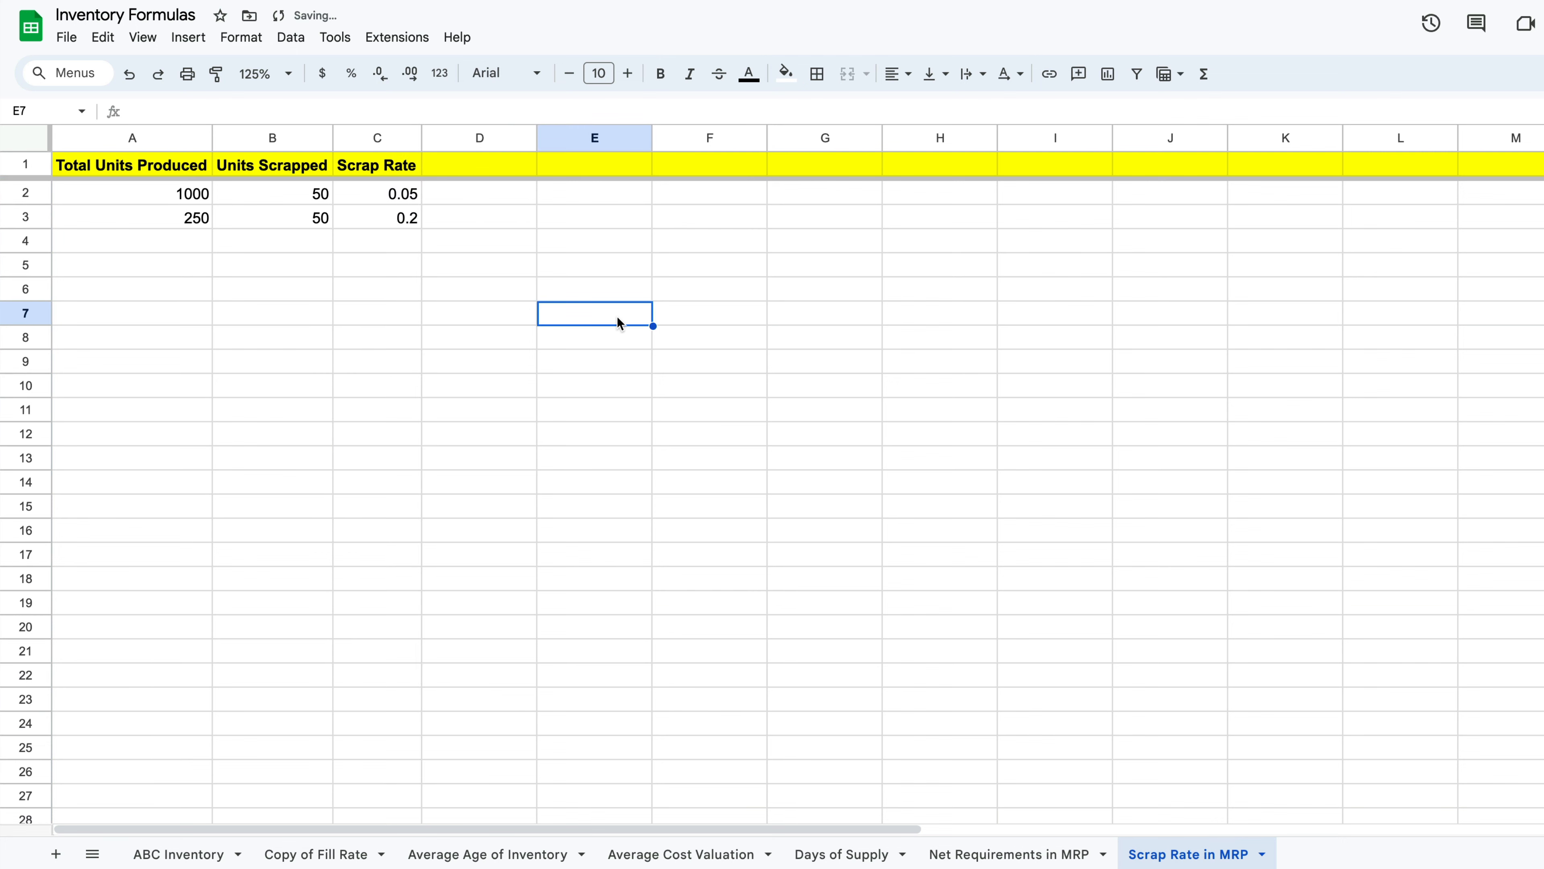